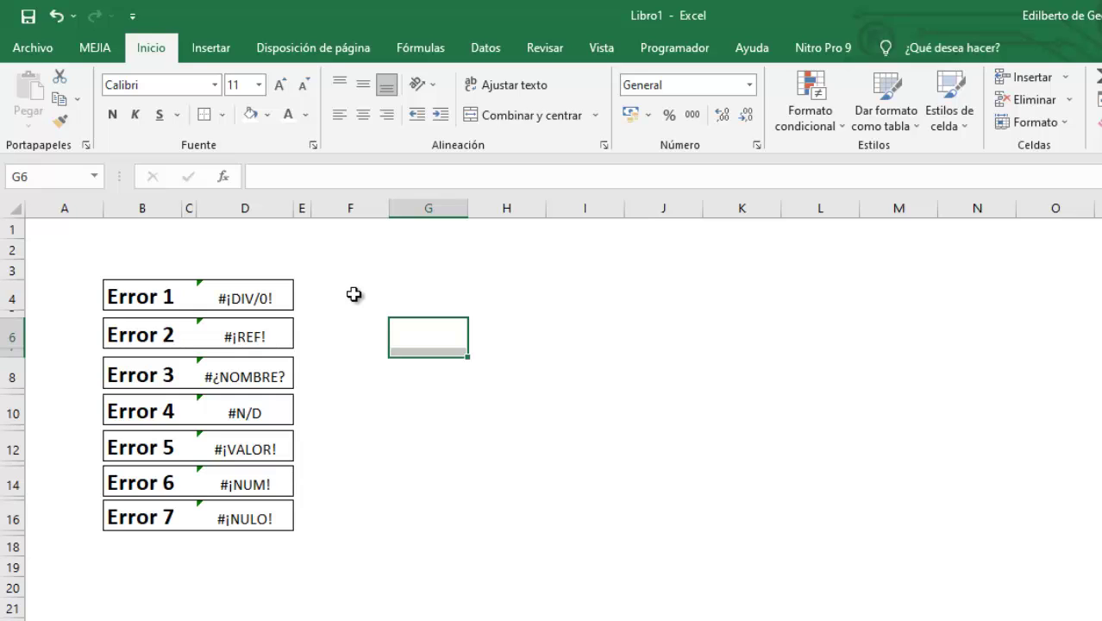
- Enter 78 in F4 and 0 in G4
{"action": "left_click", "coordinate": [352, 300]}
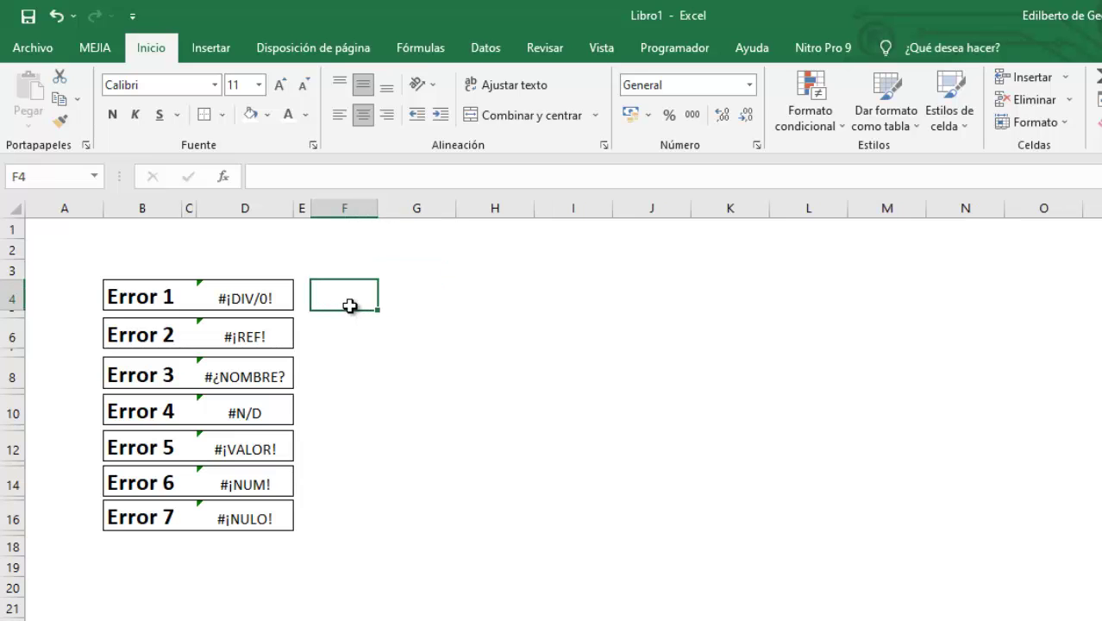
{"action": "type", "text": "78"}
{"action": "left_click", "coordinate": [406, 296]}
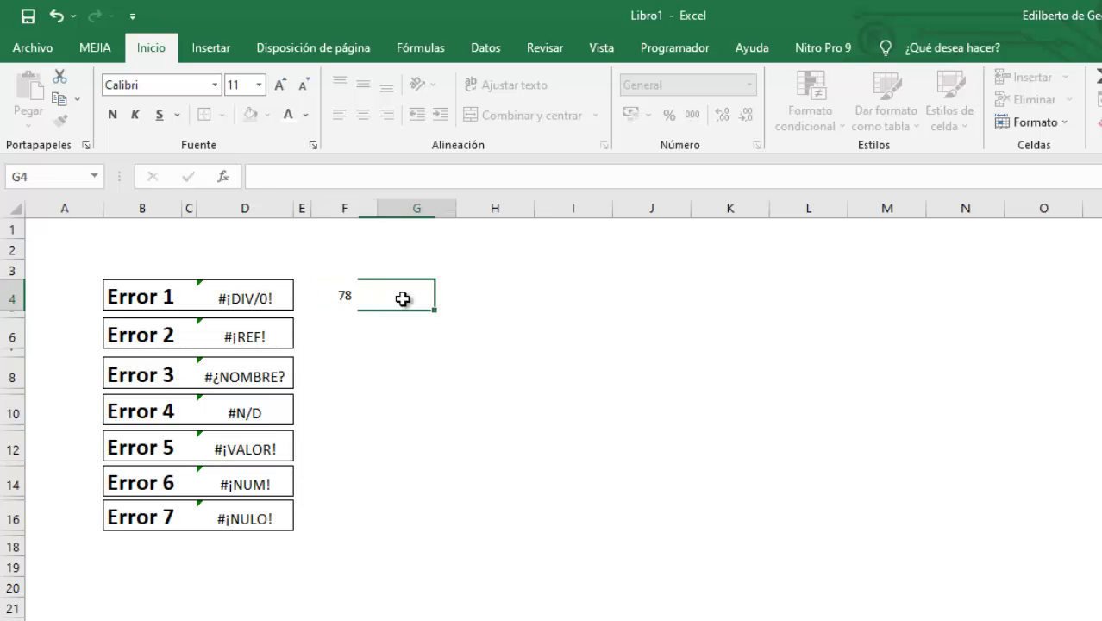
{"action": "type", "text": "0"}
{"action": "left_click", "coordinate": [490, 291]}
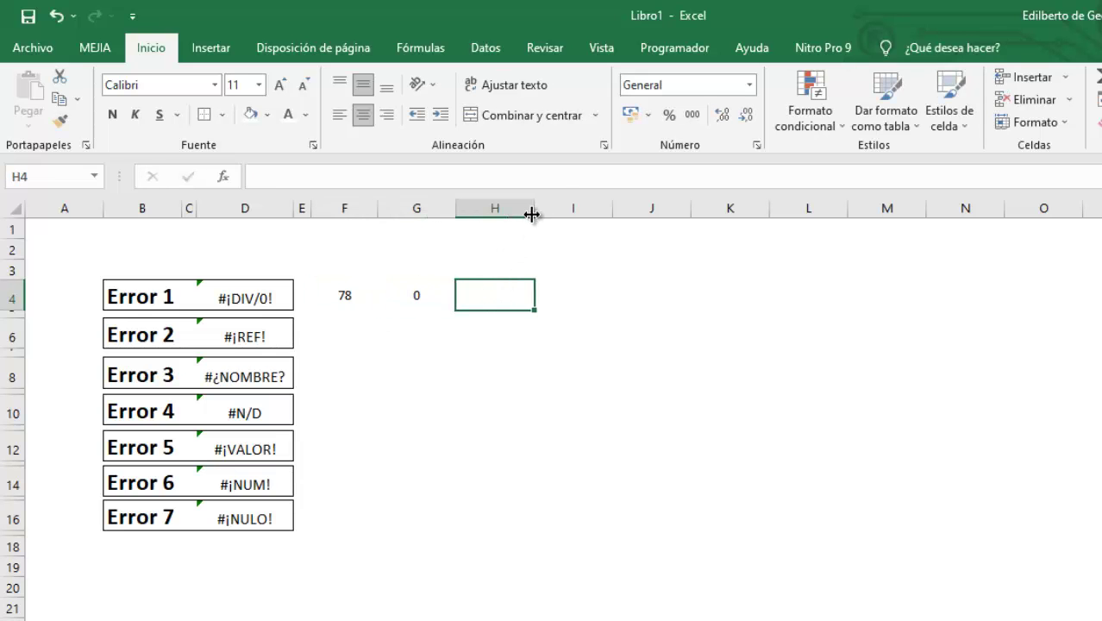
- Widen column H and enter =+F4/G4 in H4, which shows #¡DIV/0!
{"action": "left_click_drag", "start_coordinate": [532, 209], "coordinate": [547, 210]}
{"action": "left_click", "coordinate": [526, 200]}
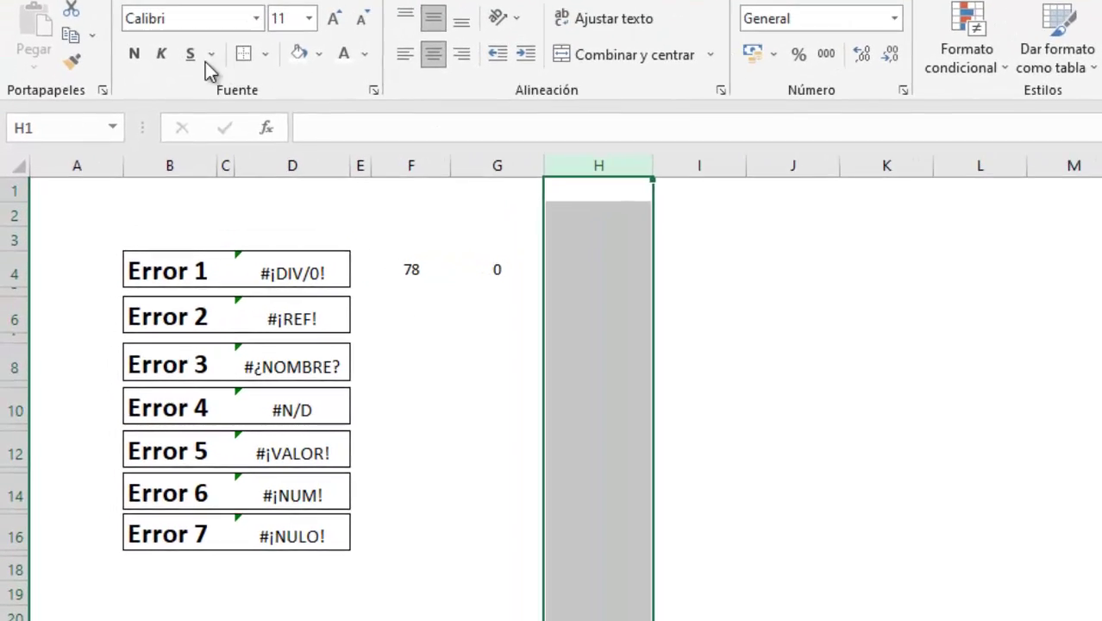
{"action": "double_click", "coordinate": [638, 255]}
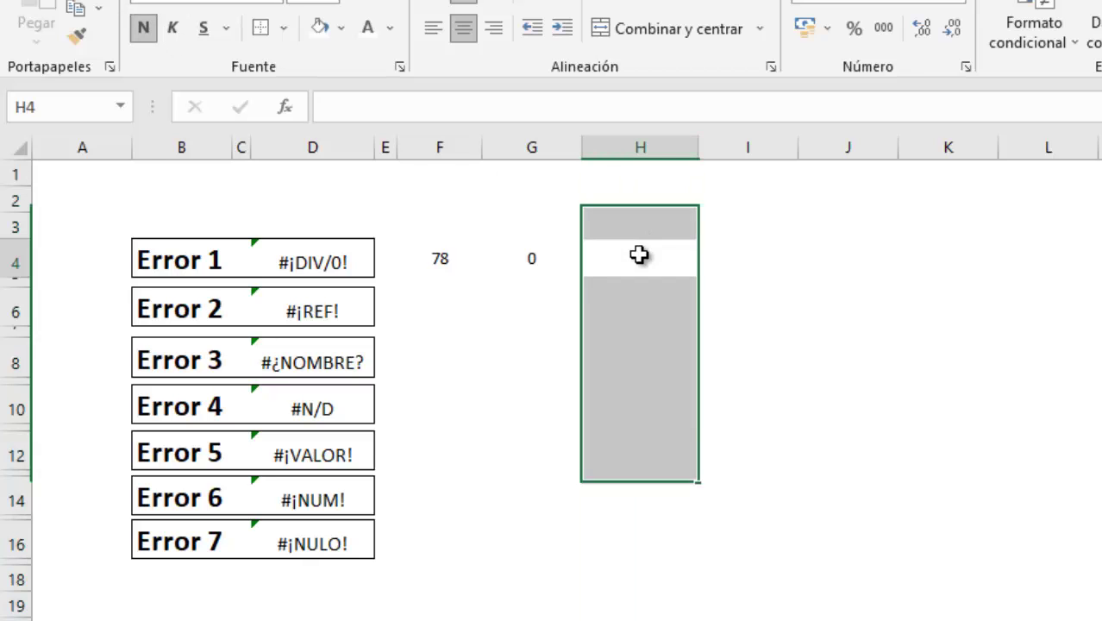
{"action": "type", "text": "+"}
{"action": "left_click", "coordinate": [448, 261]}
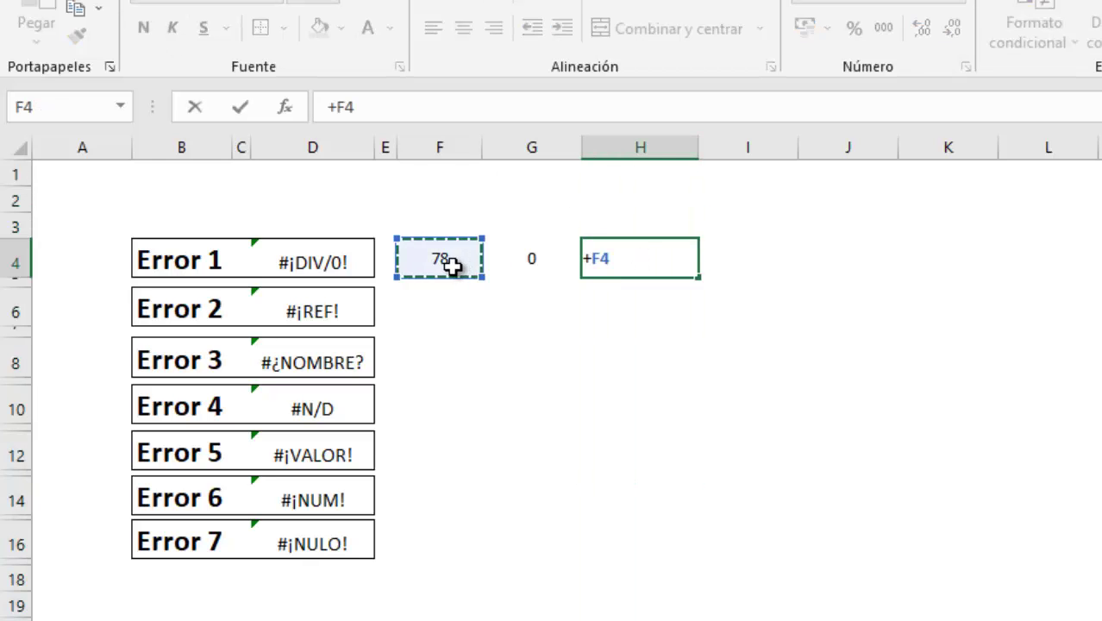
{"action": "type", "text": "/"}
{"action": "left_click", "coordinate": [535, 262]}
{"action": "key", "text": "Return"}
{"action": "left_click", "coordinate": [650, 252]}
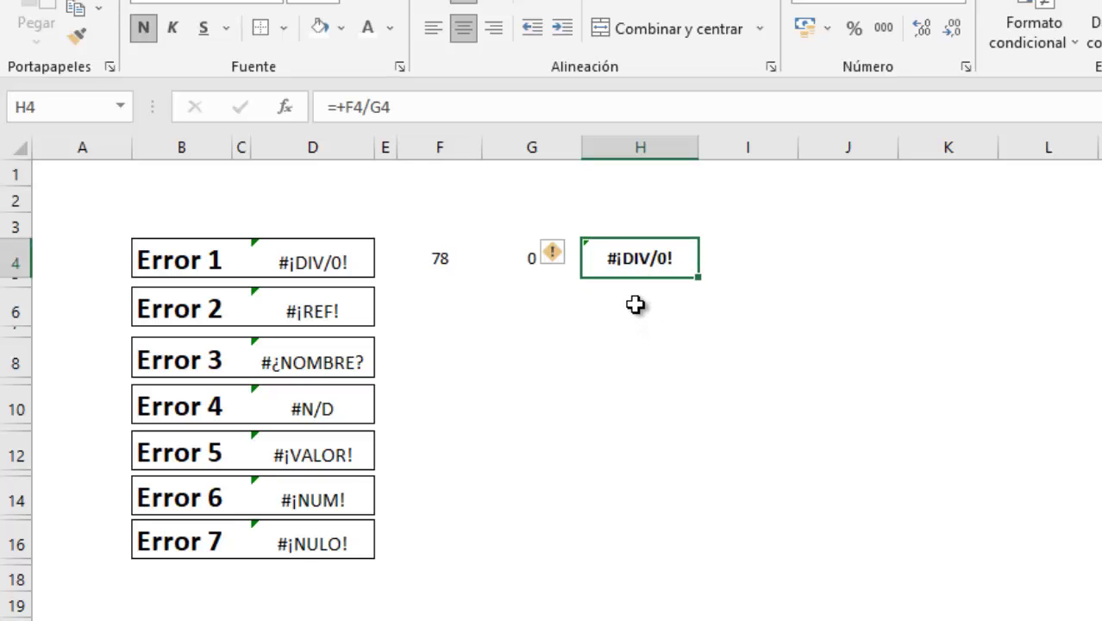
- Change the divisor in G4 to 2 so H4 gives 39, and fill H4 green
{"action": "left_click", "coordinate": [516, 262]}
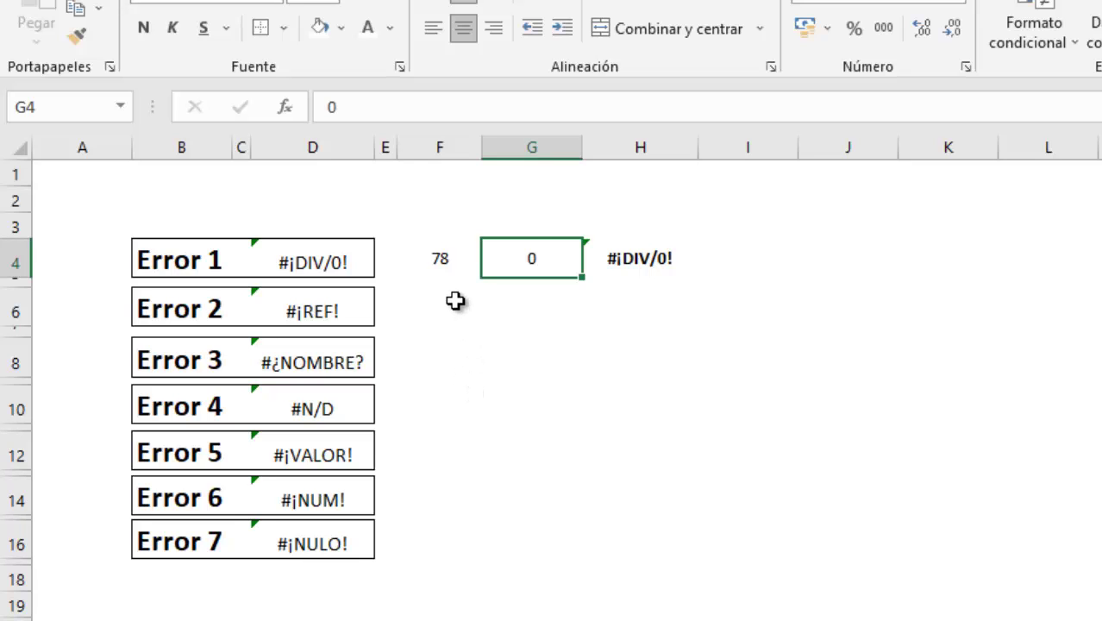
{"action": "type", "text": "1"}
{"action": "left_click", "coordinate": [652, 303]}
{"action": "left_click", "coordinate": [533, 257]}
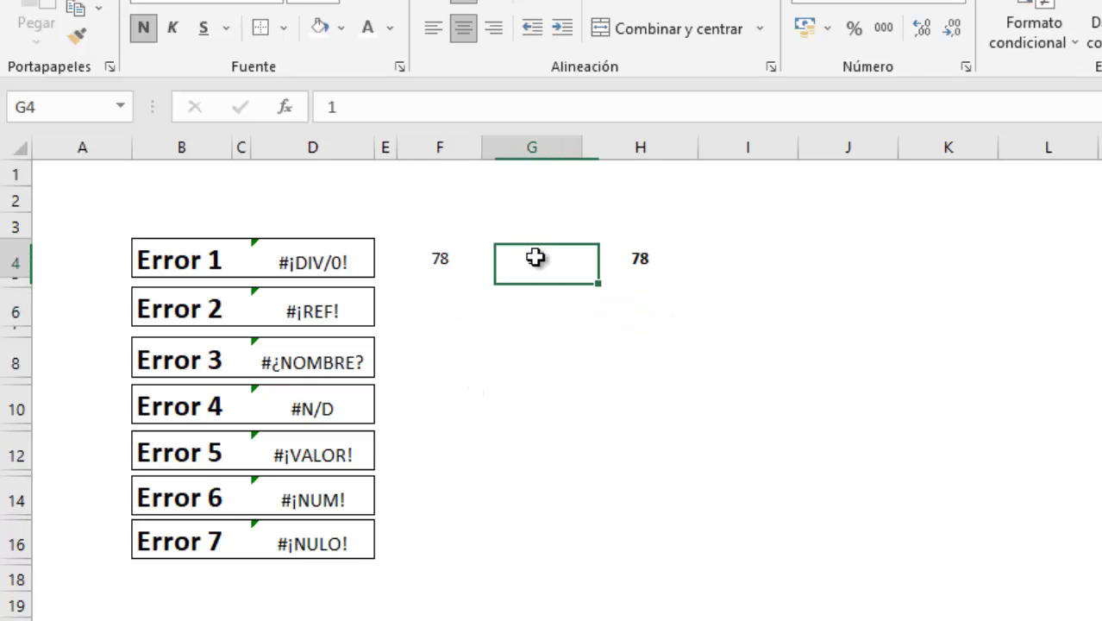
{"action": "type", "text": "2"}
{"action": "key", "text": "Return"}
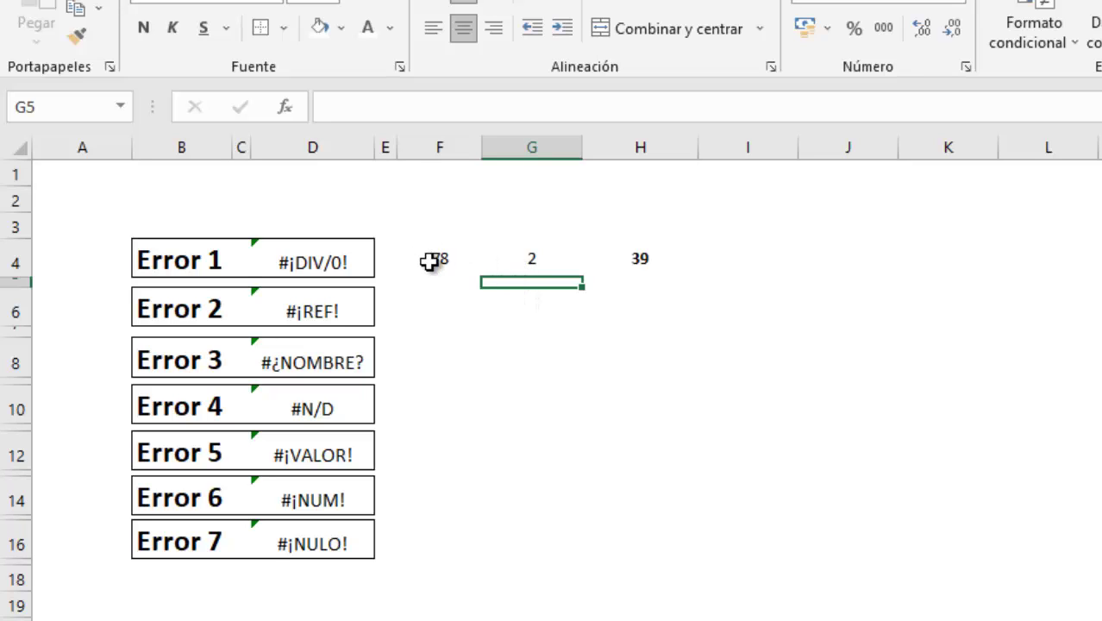
{"action": "left_click", "coordinate": [439, 306]}
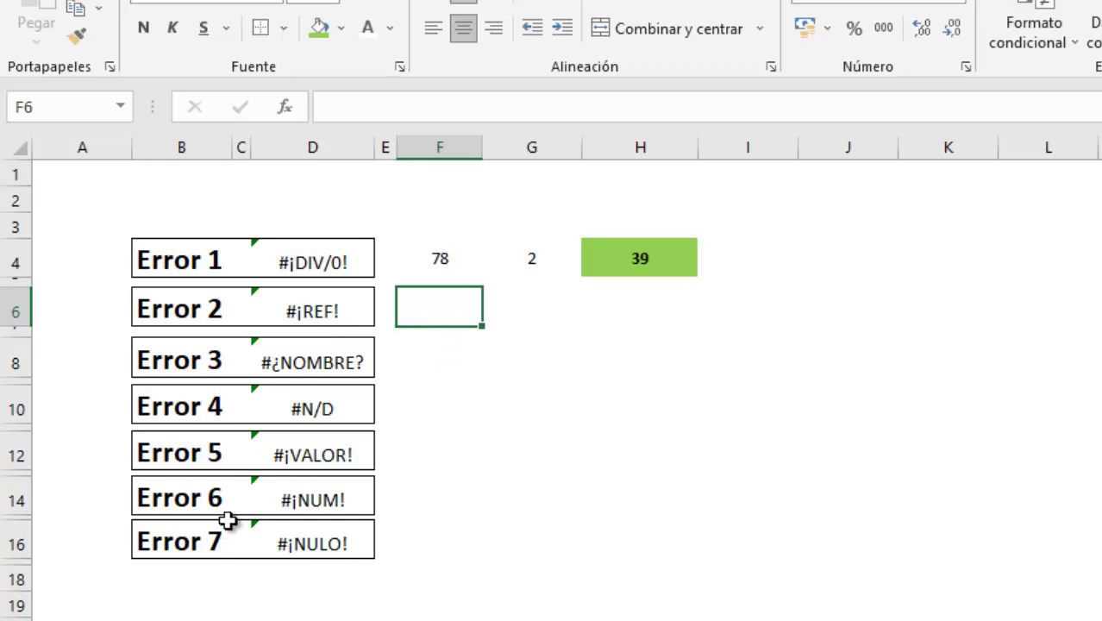
- Enter 55 in F6, 5 in G6, and =+F6*G6 in H6 to get 275
{"action": "type", "text": "5"}
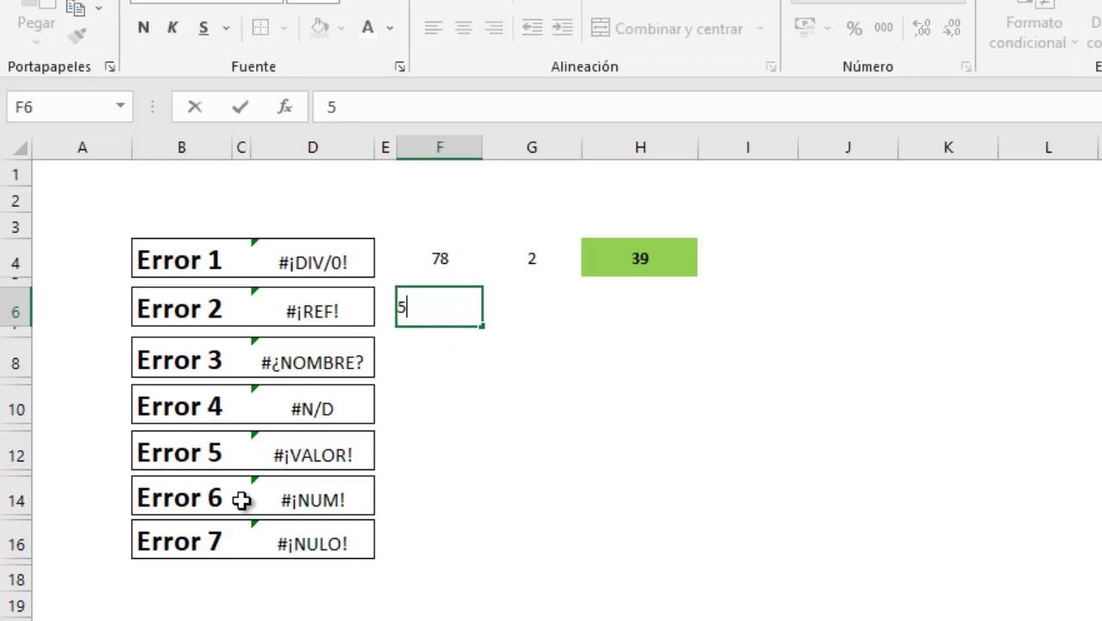
{"action": "type", "text": "5"}
{"action": "left_click", "coordinate": [531, 306]}
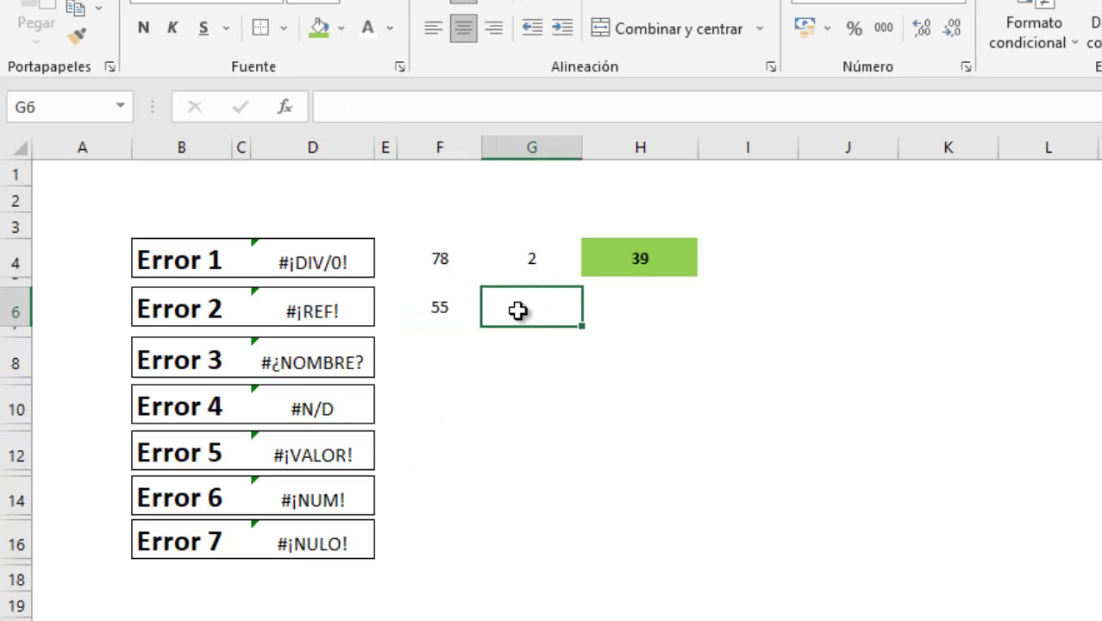
{"action": "type", "text": "5"}
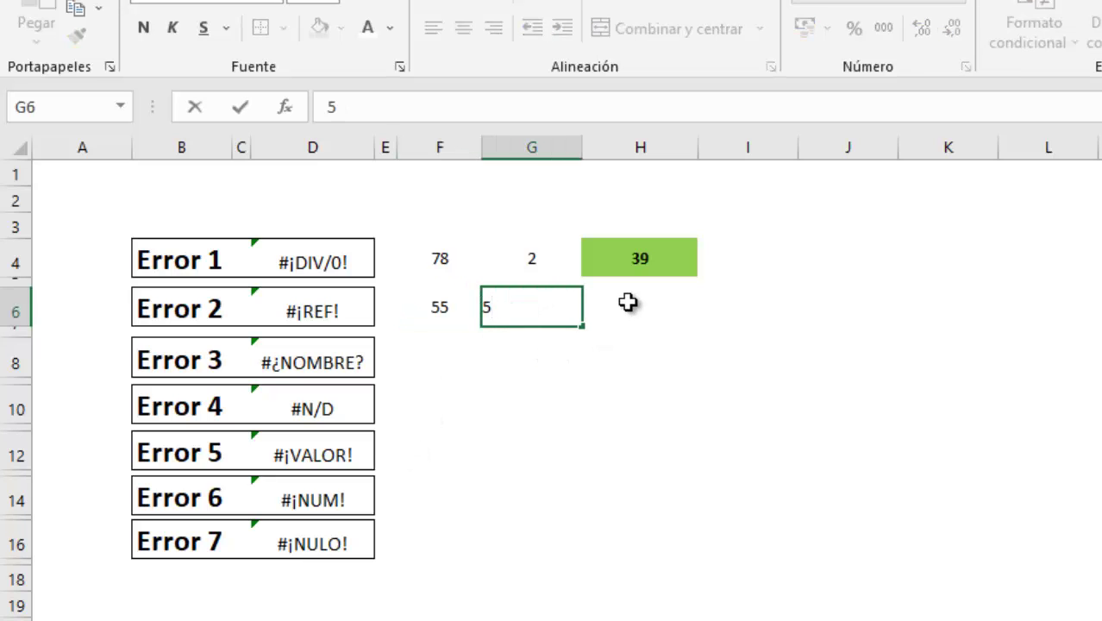
{"action": "left_click", "coordinate": [631, 308]}
{"action": "type", "text": "+"}
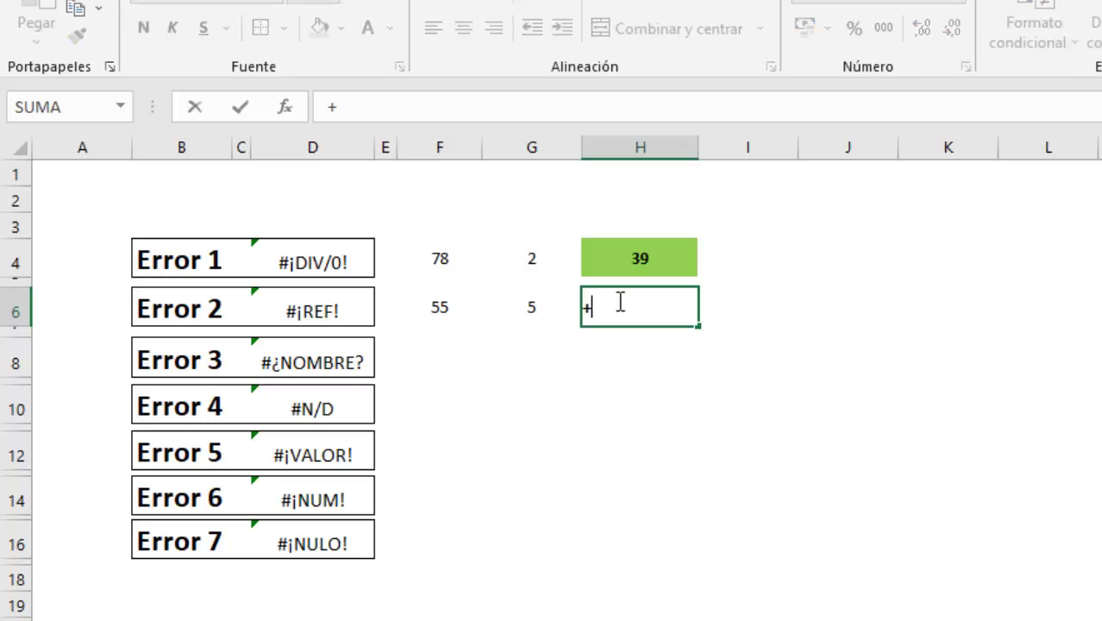
{"action": "left_click", "coordinate": [444, 306]}
{"action": "type", "text": "*"}
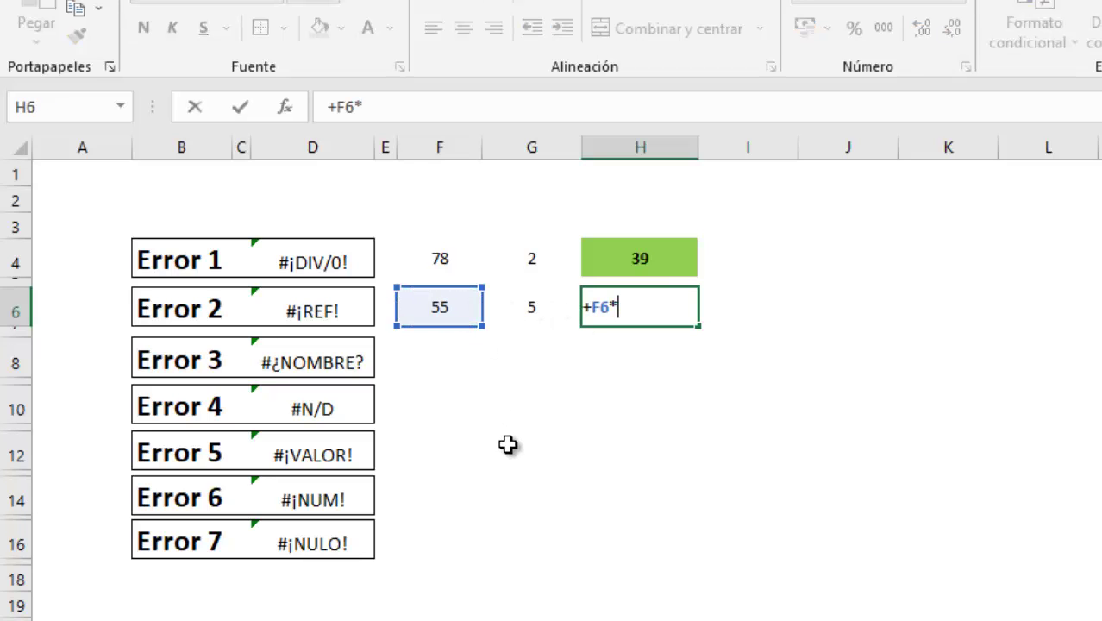
{"action": "left_click", "coordinate": [526, 310]}
{"action": "key", "text": "Return"}
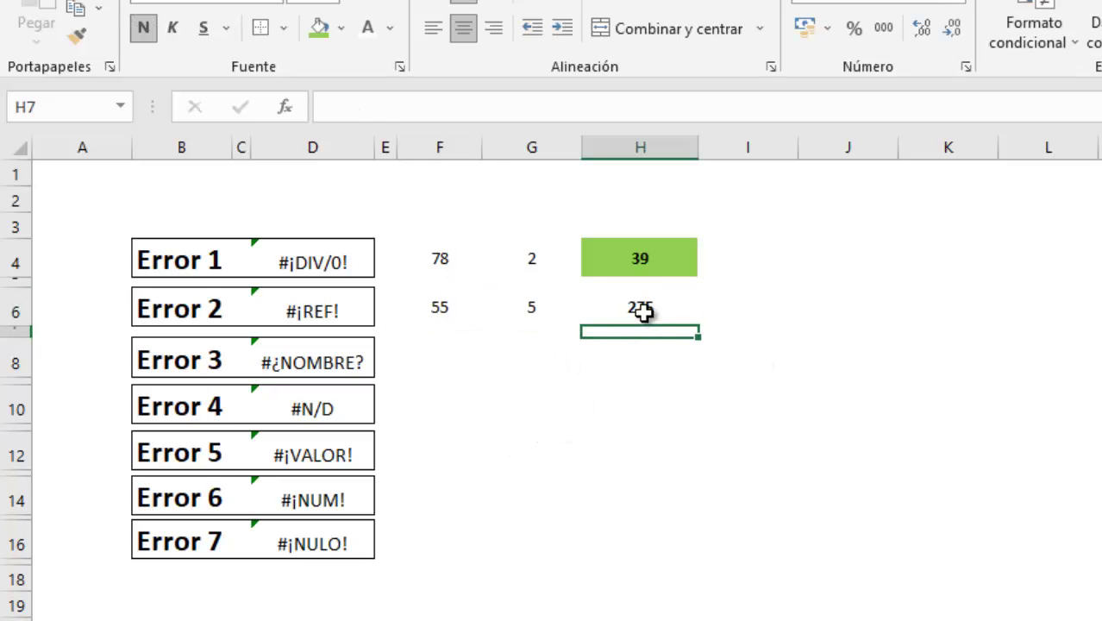
{"action": "left_click", "coordinate": [644, 308]}
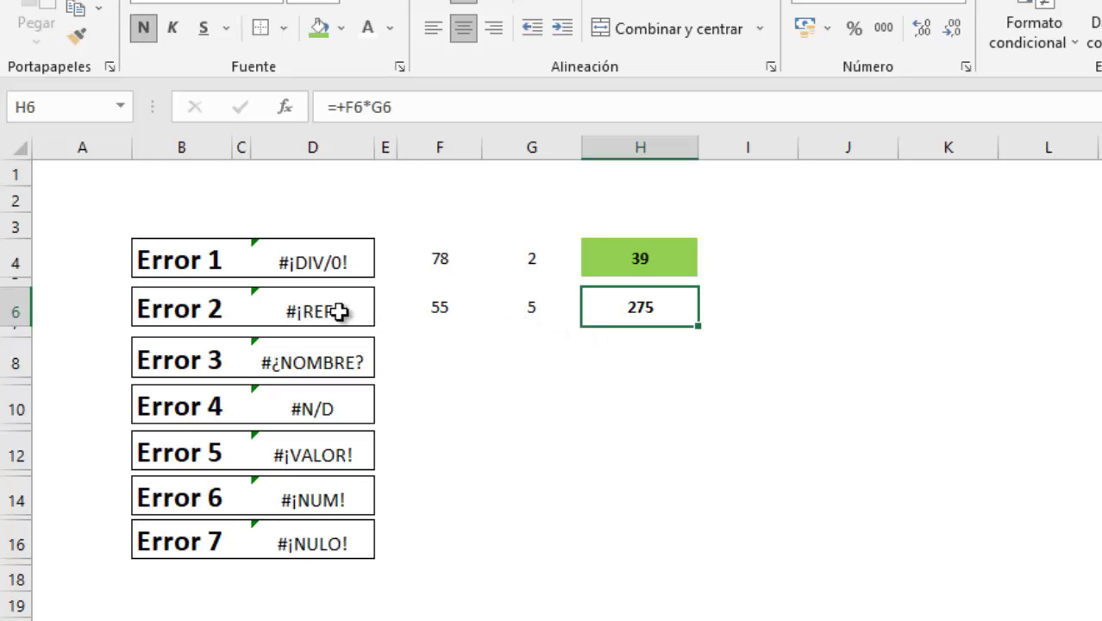
{"action": "left_click", "coordinate": [521, 311]}
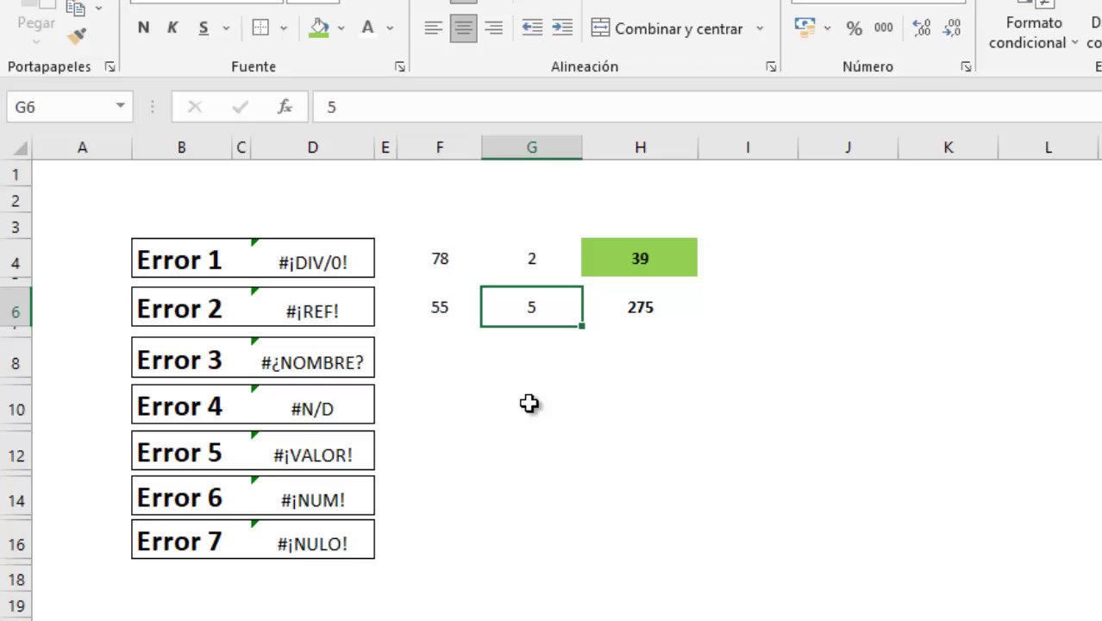
- Delete cell G6 with cells shifted up, breaking H6's formula into #¡REF!
{"action": "right_click", "coordinate": [528, 306]}
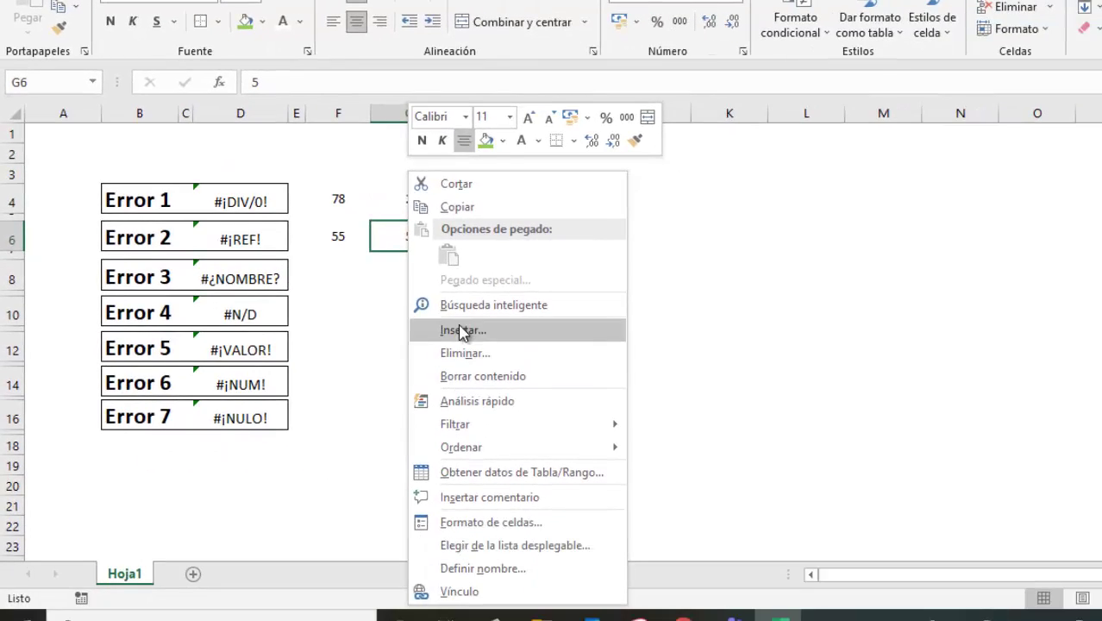
{"action": "left_click", "coordinate": [469, 352]}
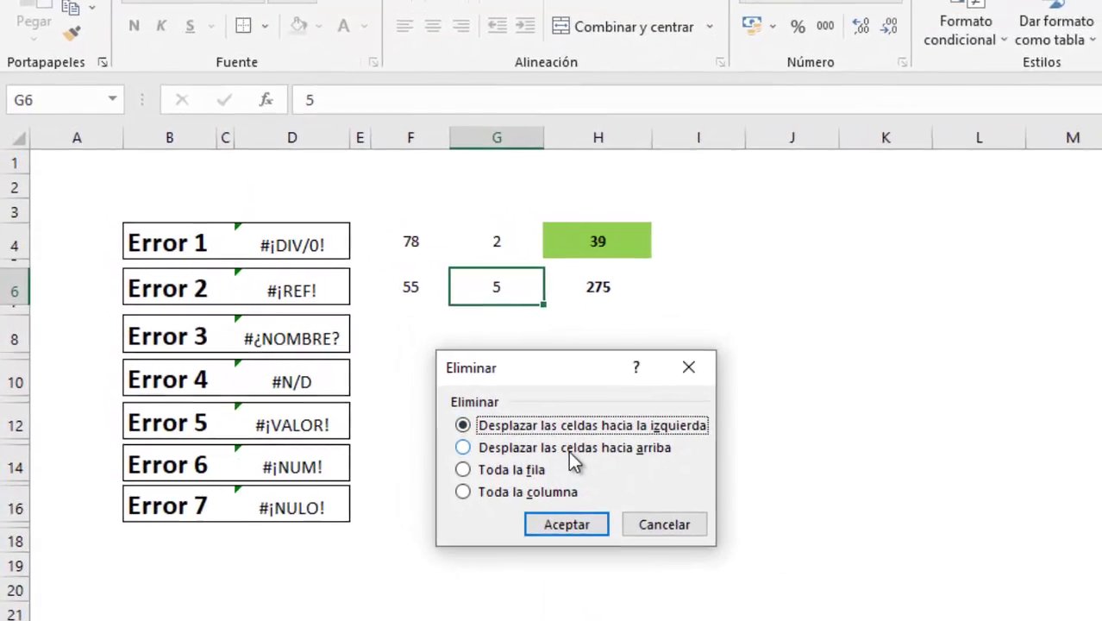
{"action": "left_click", "coordinate": [593, 464]}
{"action": "left_click", "coordinate": [590, 543]}
{"action": "left_click", "coordinate": [620, 297]}
{"action": "left_click", "coordinate": [436, 103]}
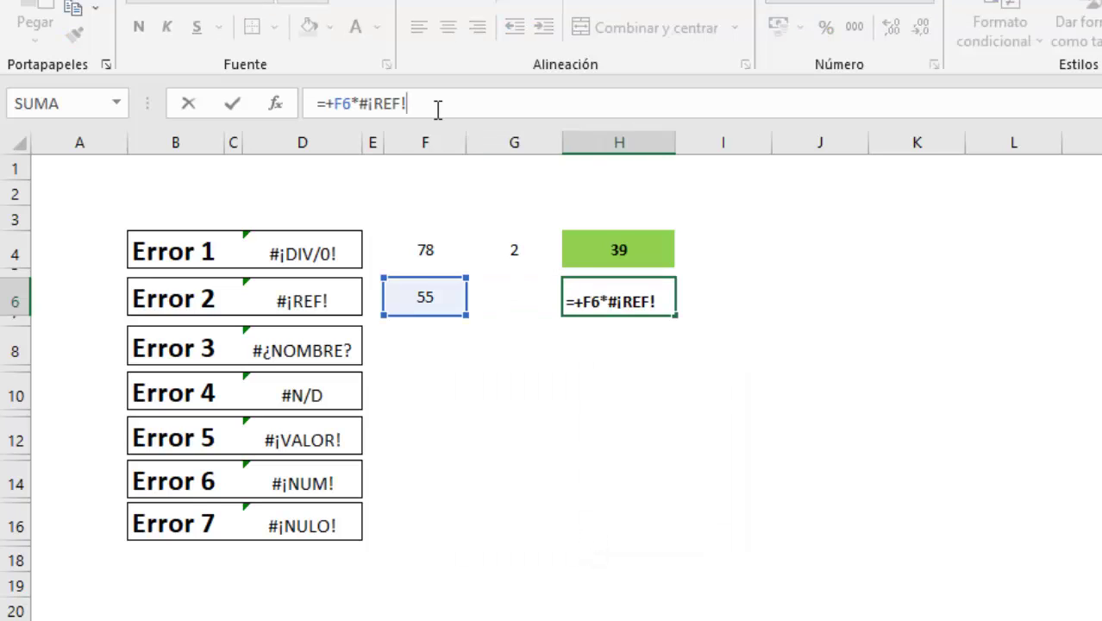
{"action": "key", "text": "Return"}
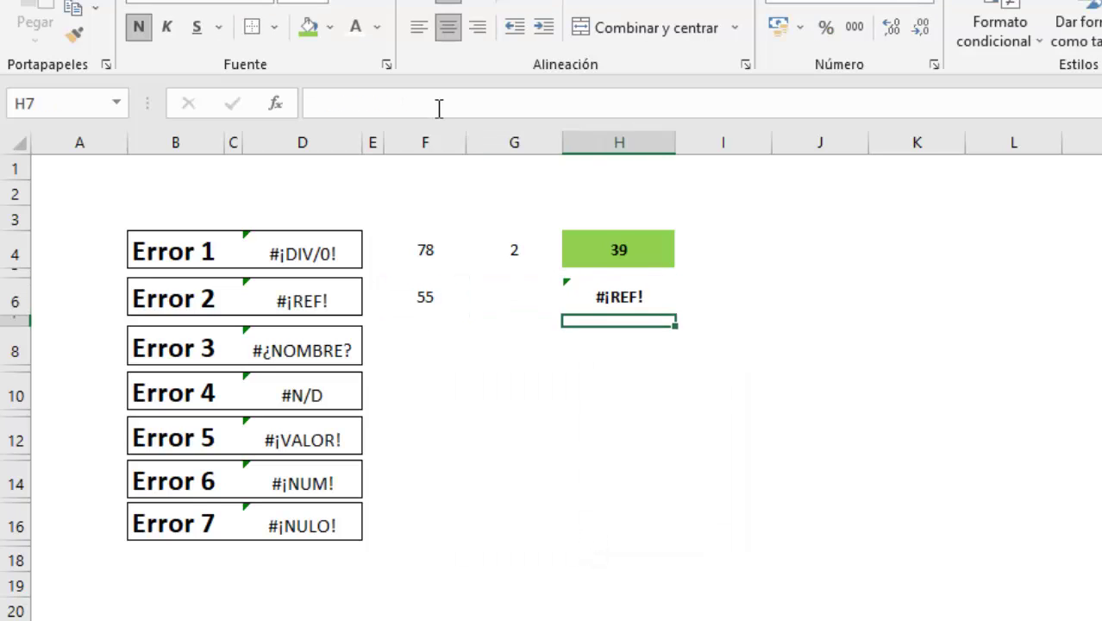
- Replace #¡REF! in H6's formula with G6 and set G6 to 2, giving 110
{"action": "left_click", "coordinate": [610, 295]}
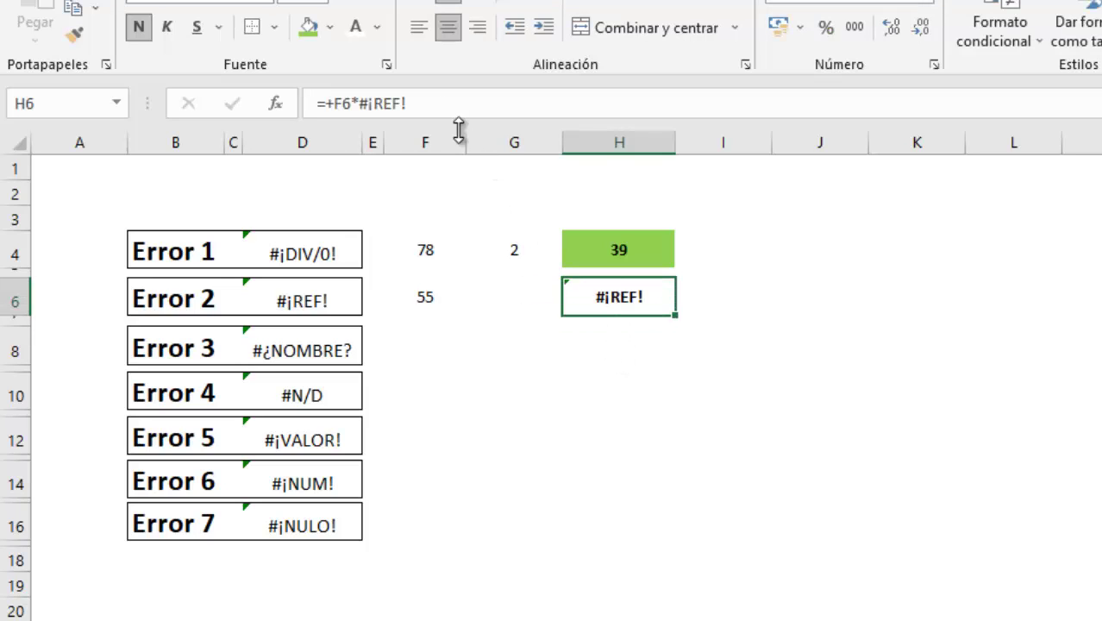
{"action": "left_click", "coordinate": [387, 102]}
{"action": "left_click_drag", "start_coordinate": [406, 103], "coordinate": [357, 103]}
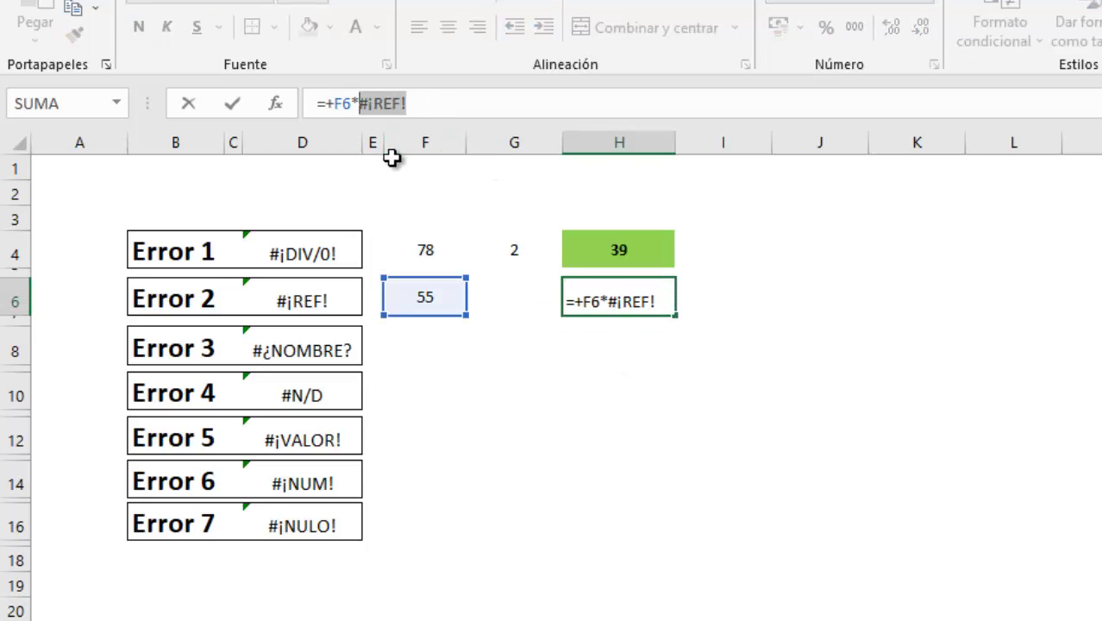
{"action": "left_click", "coordinate": [520, 301]}
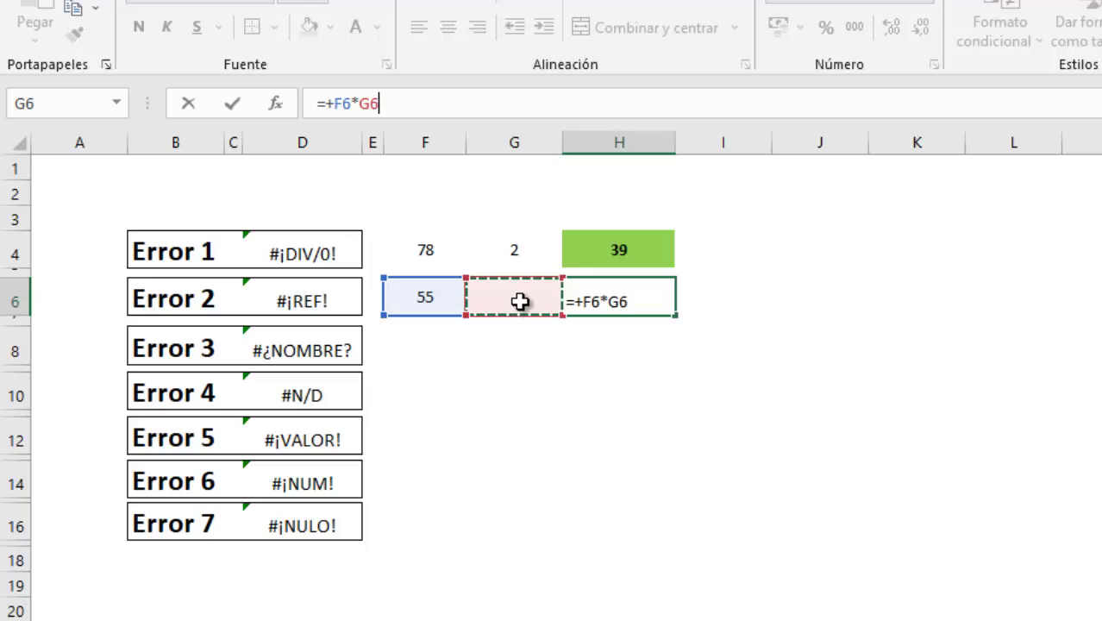
{"action": "key", "text": "Return"}
{"action": "left_click", "coordinate": [521, 299]}
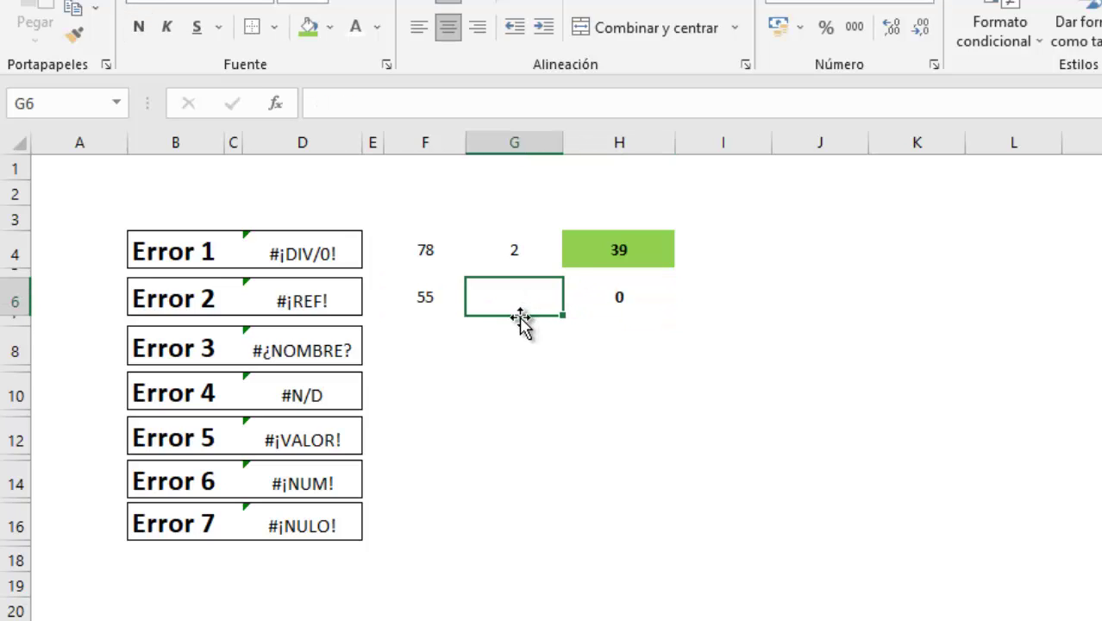
{"action": "type", "text": "2"}
{"action": "key", "text": "Return"}
{"action": "left_click", "coordinate": [418, 366]}
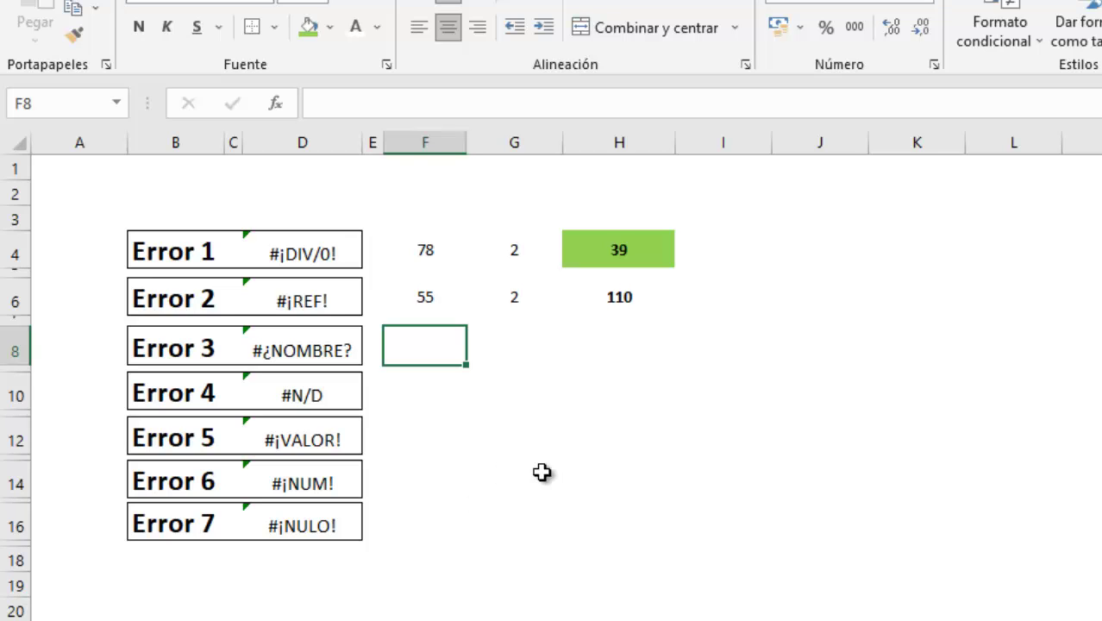
- Enter 7 in F8, 2 in G8, and =SUM(F8:G8) in H8, returning #¿NOMBRE?
{"action": "type", "text": "7"}
{"action": "left_click", "coordinate": [518, 349]}
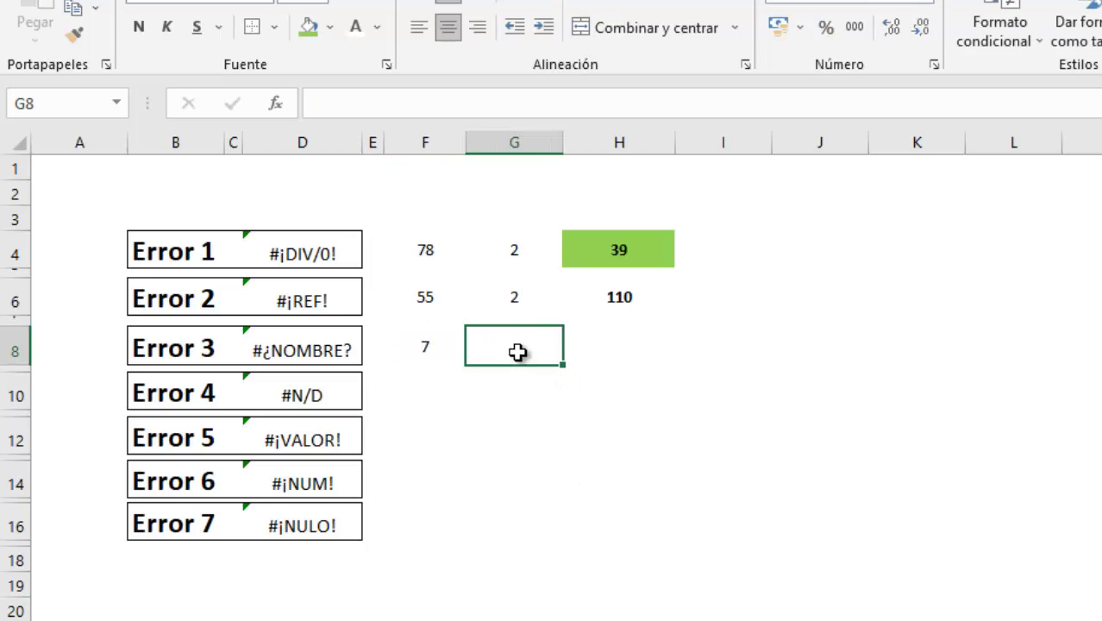
{"action": "type", "text": "2"}
{"action": "left_click", "coordinate": [602, 342]}
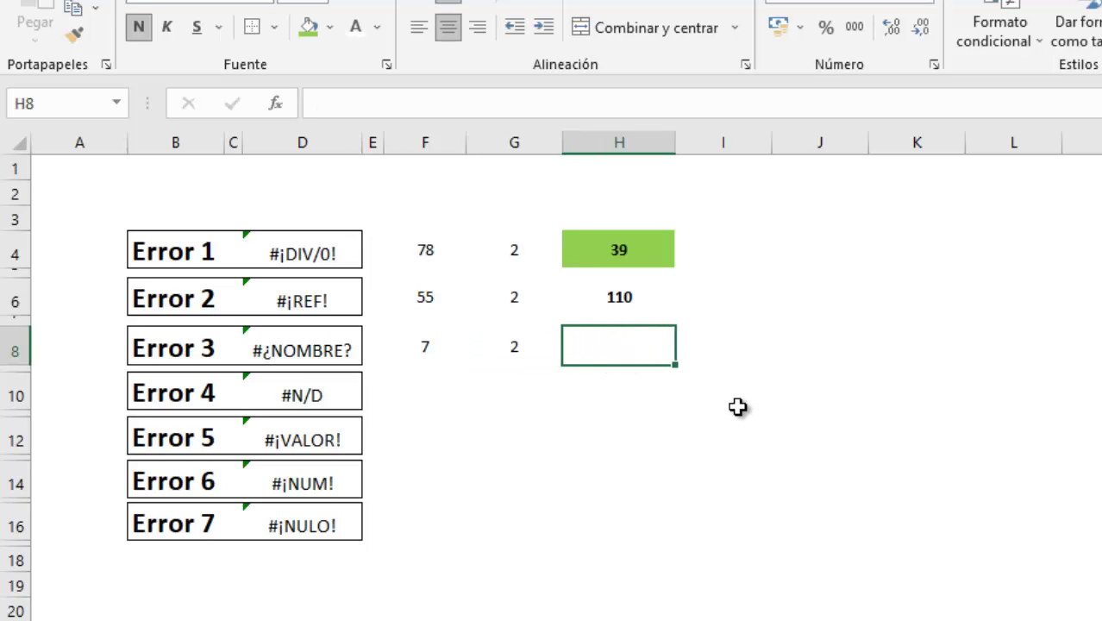
{"action": "type", "text": "=SUM"}
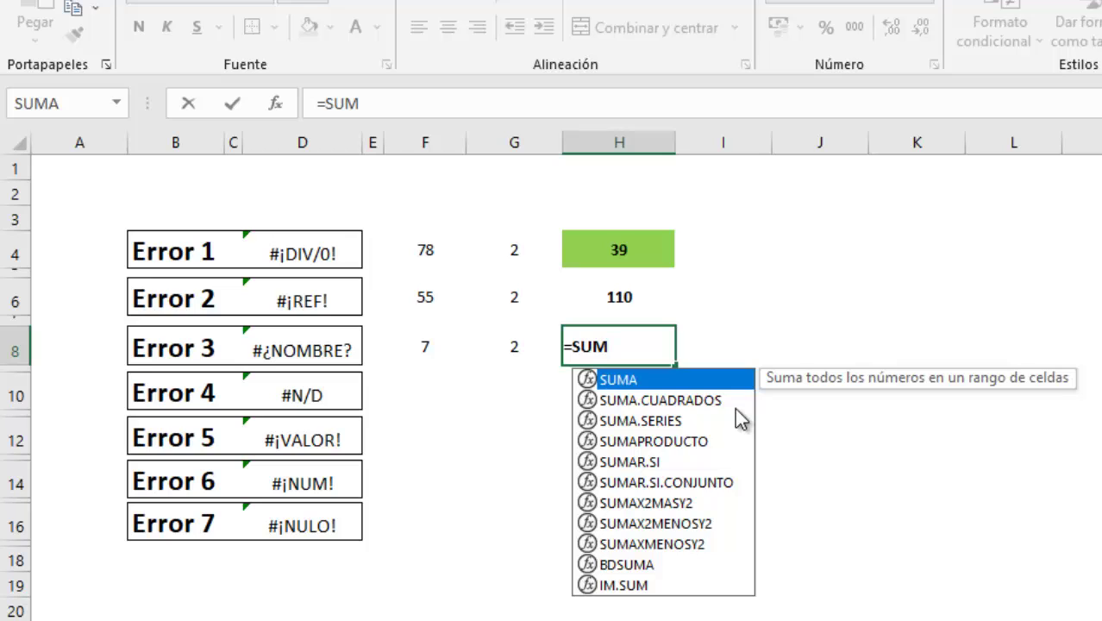
{"action": "type", "text": "("}
{"action": "left_click_drag", "start_coordinate": [418, 349], "coordinate": [497, 352]}
{"action": "type", "text": ")"}
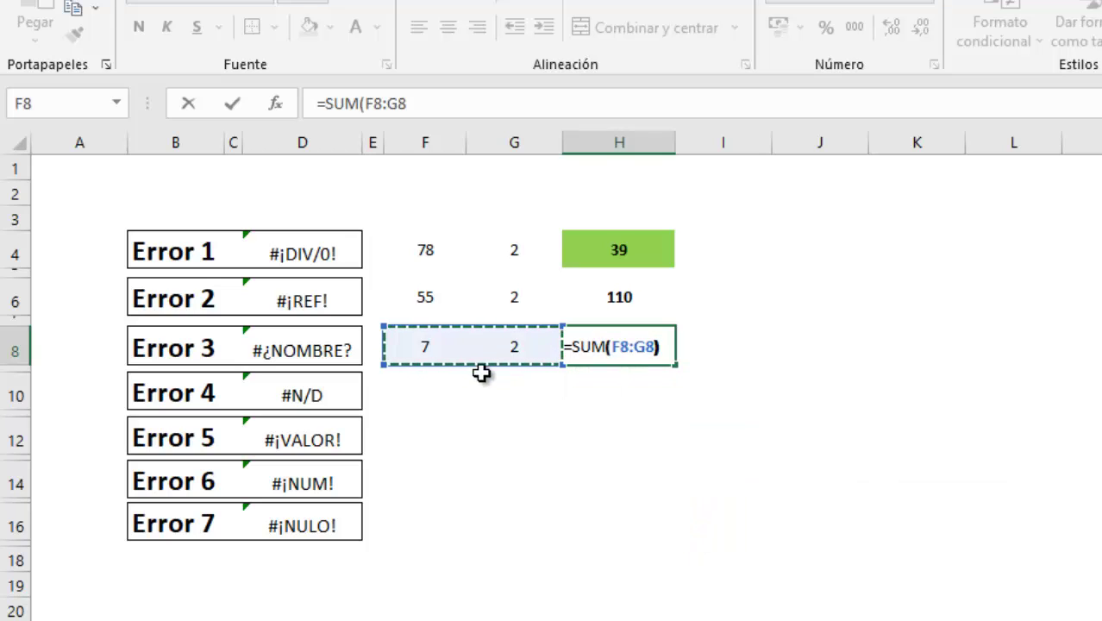
{"action": "key", "text": "Return"}
{"action": "key", "text": "Up"}
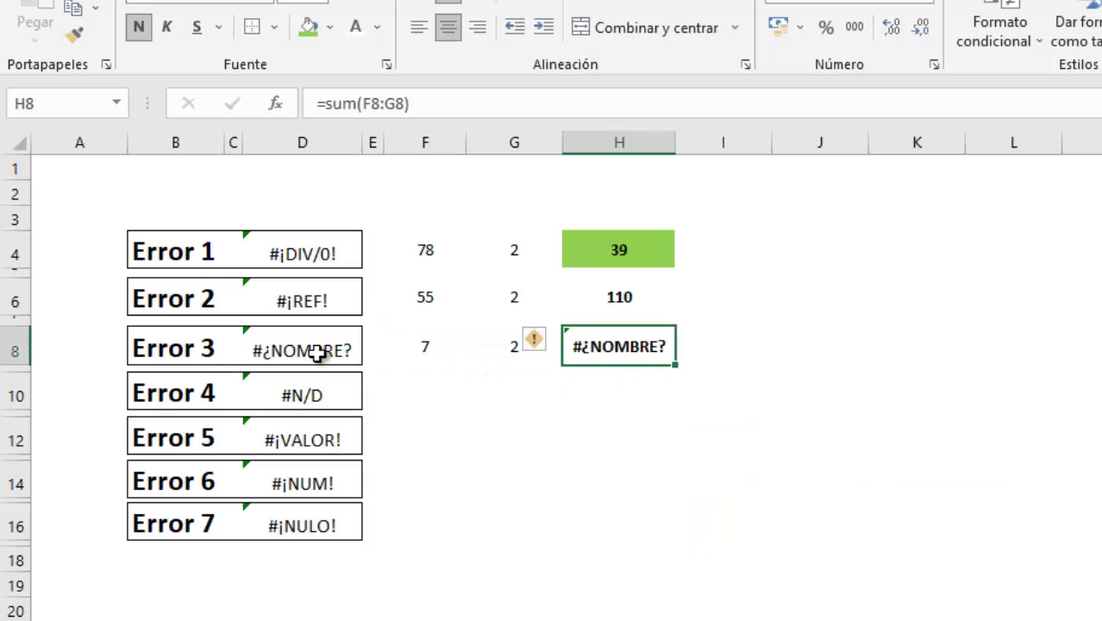
{"action": "double_click", "coordinate": [634, 343]}
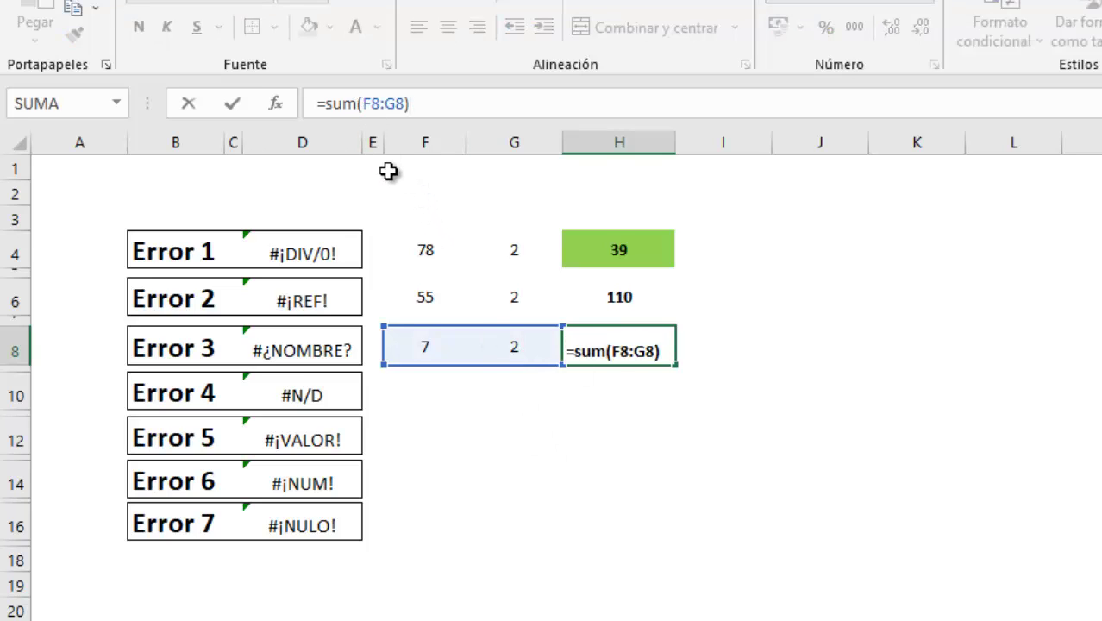
- Change H8's function to SUMA so it returns 9, and highlight H6 and H8 green
{"action": "type", "text": "A"}
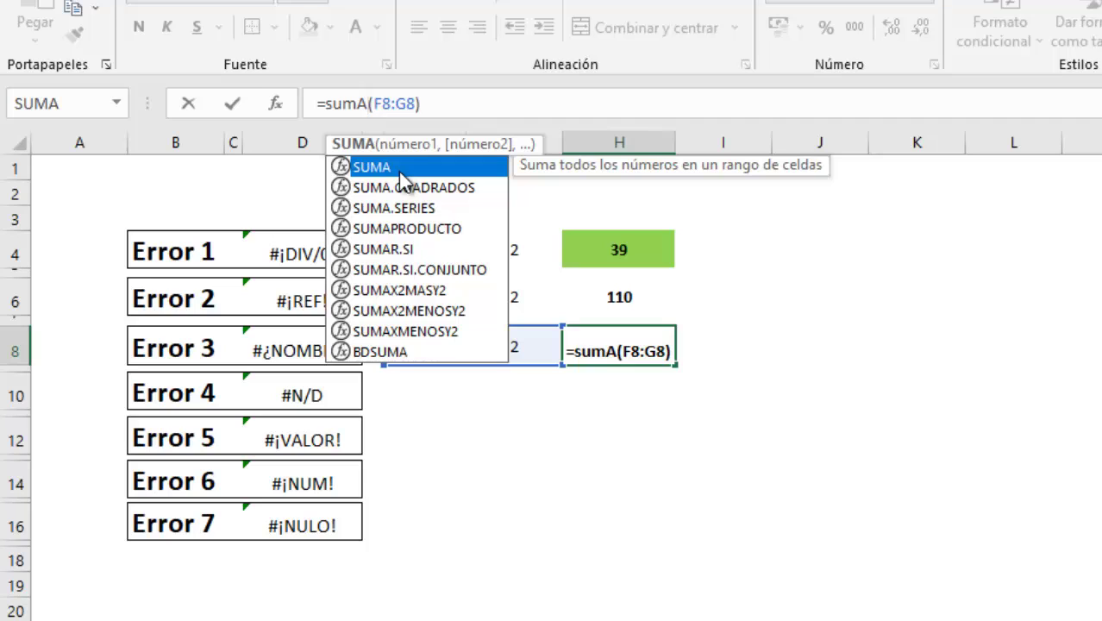
{"action": "double_click", "coordinate": [386, 168]}
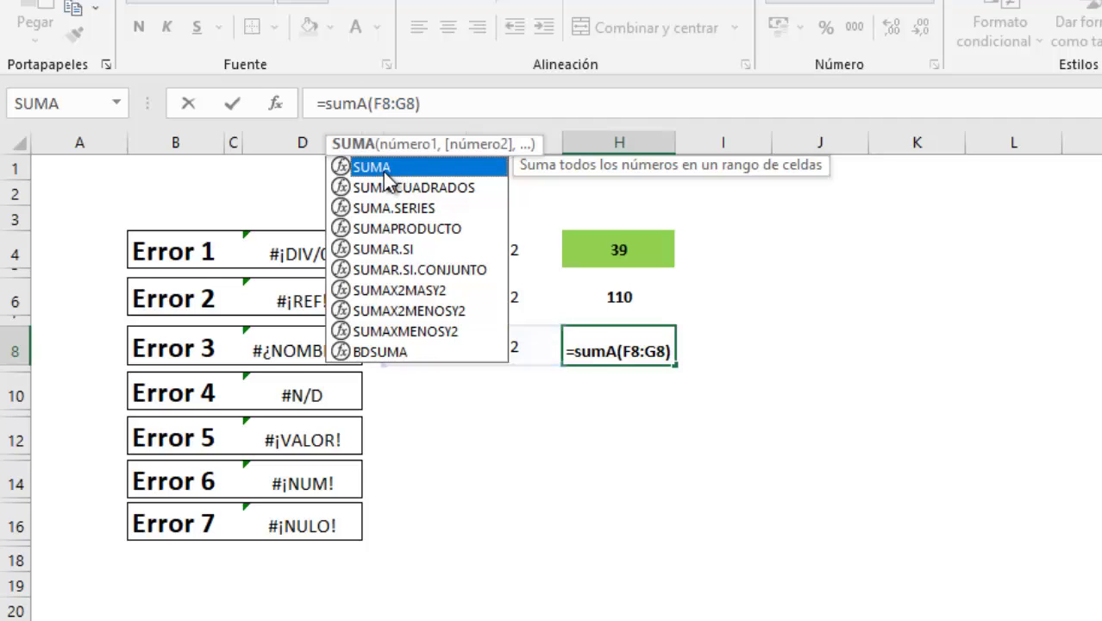
{"action": "key", "text": "Return"}
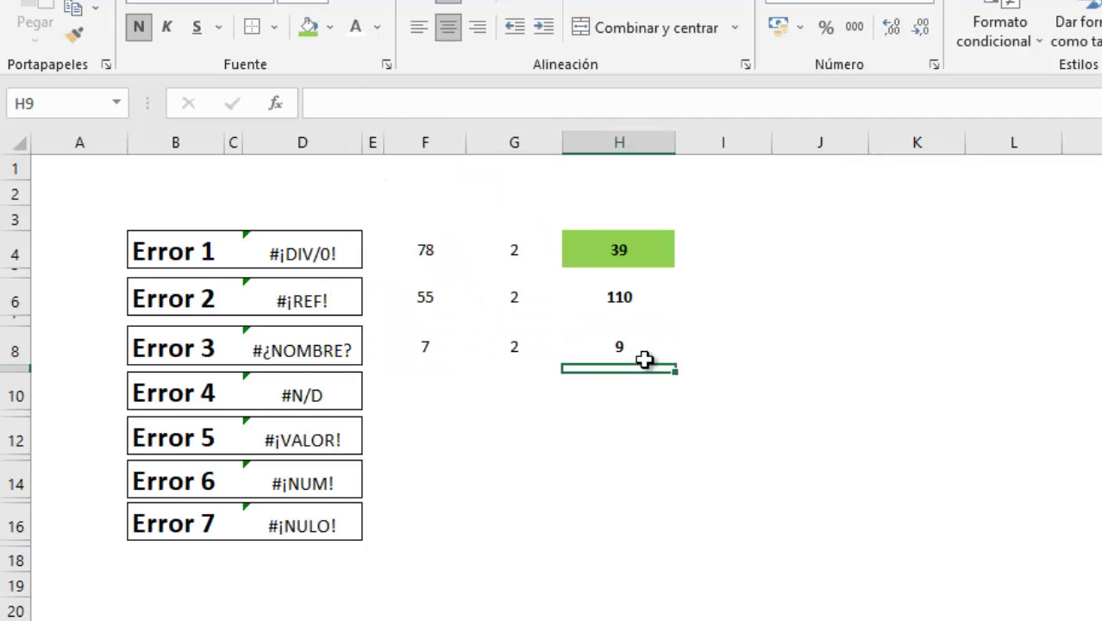
{"action": "left_click", "coordinate": [642, 350]}
{"action": "left_click_drag", "start_coordinate": [617, 297], "coordinate": [617, 345]}
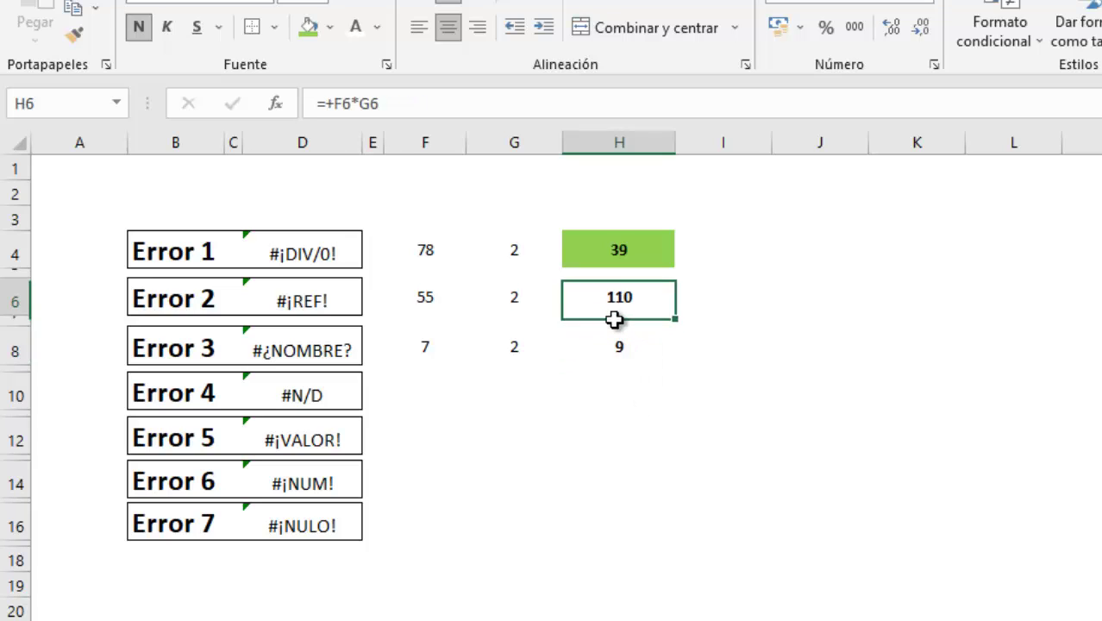
{"action": "left_click", "coordinate": [430, 394]}
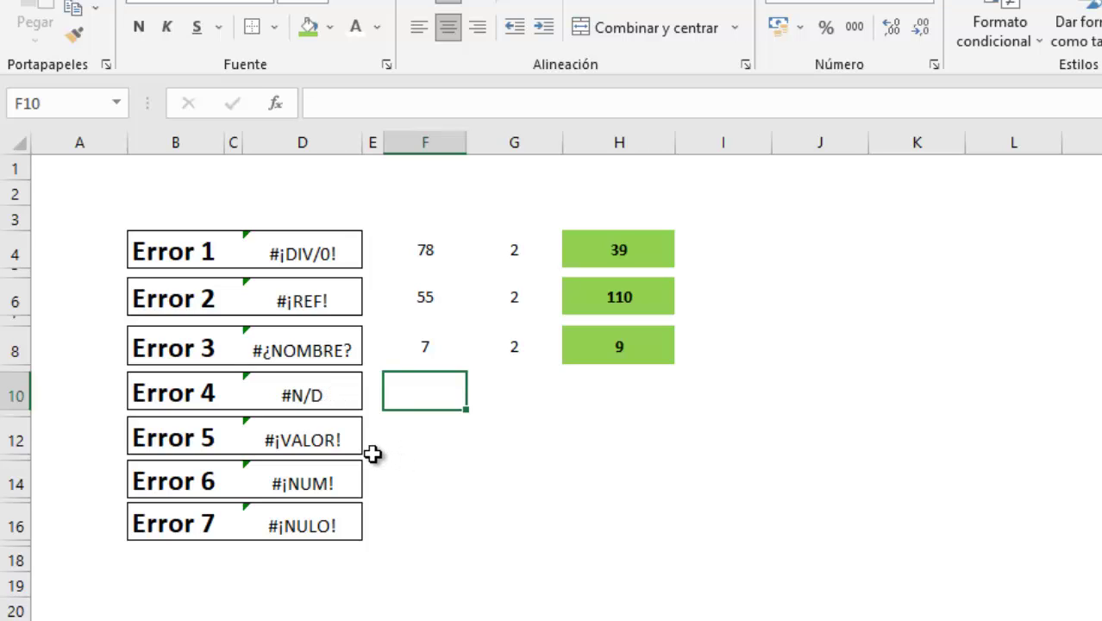
- Lay out the CODIGO/NOMBRE table with codes A1–A3 in K3:L8 and name it TABLA
{"action": "left_click_drag", "start_coordinate": [916, 220], "coordinate": [1044, 237]}
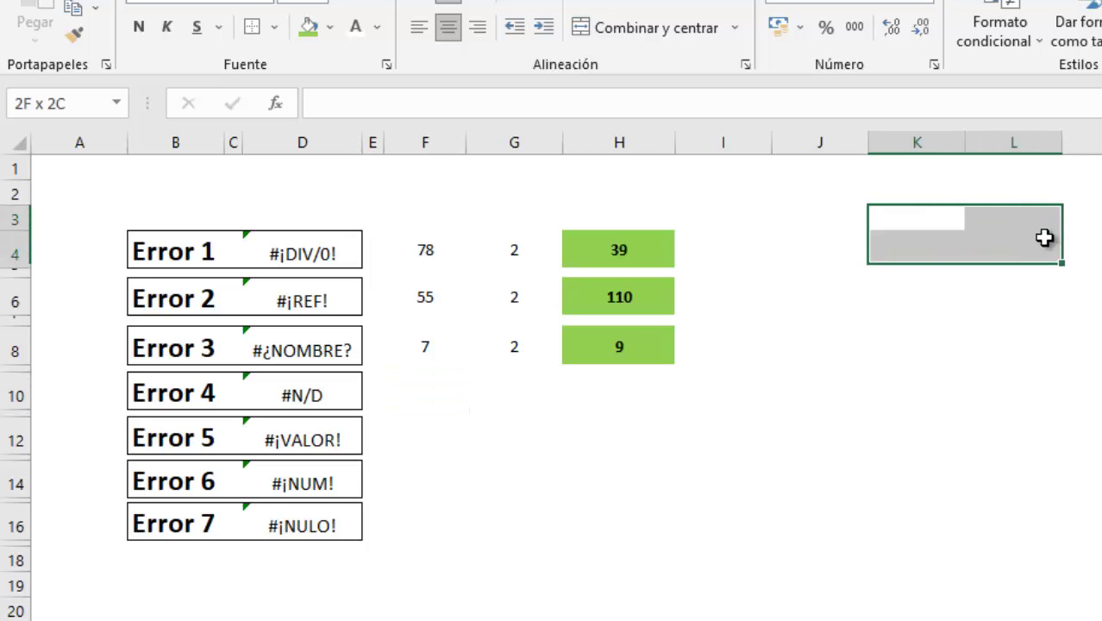
{"action": "left_click", "coordinate": [950, 222]}
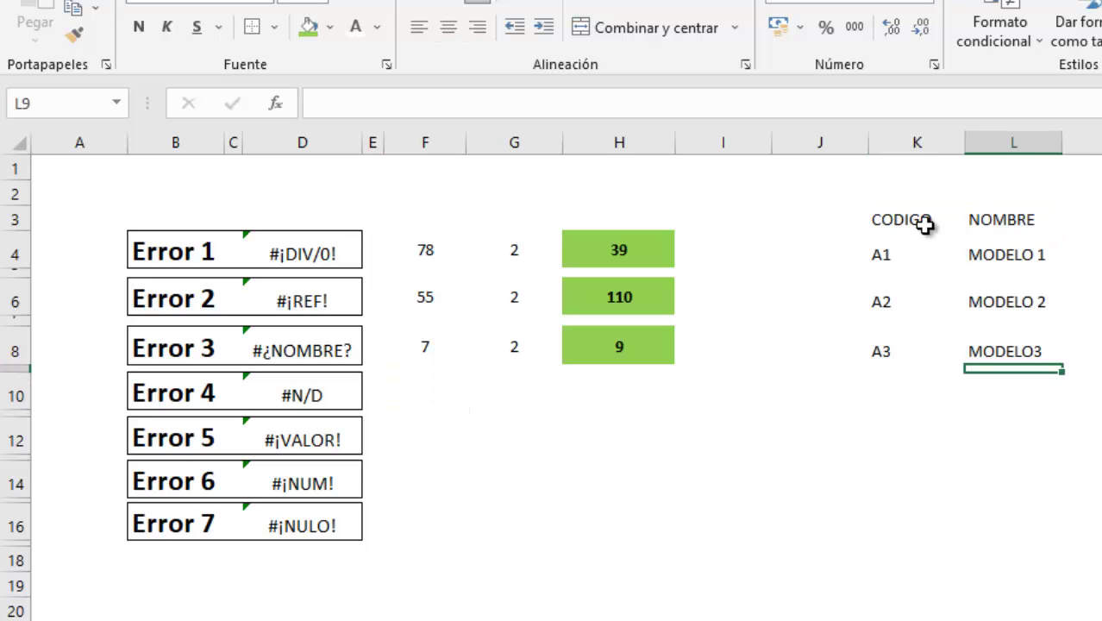
{"action": "left_click_drag", "start_coordinate": [925, 222], "coordinate": [1003, 349]}
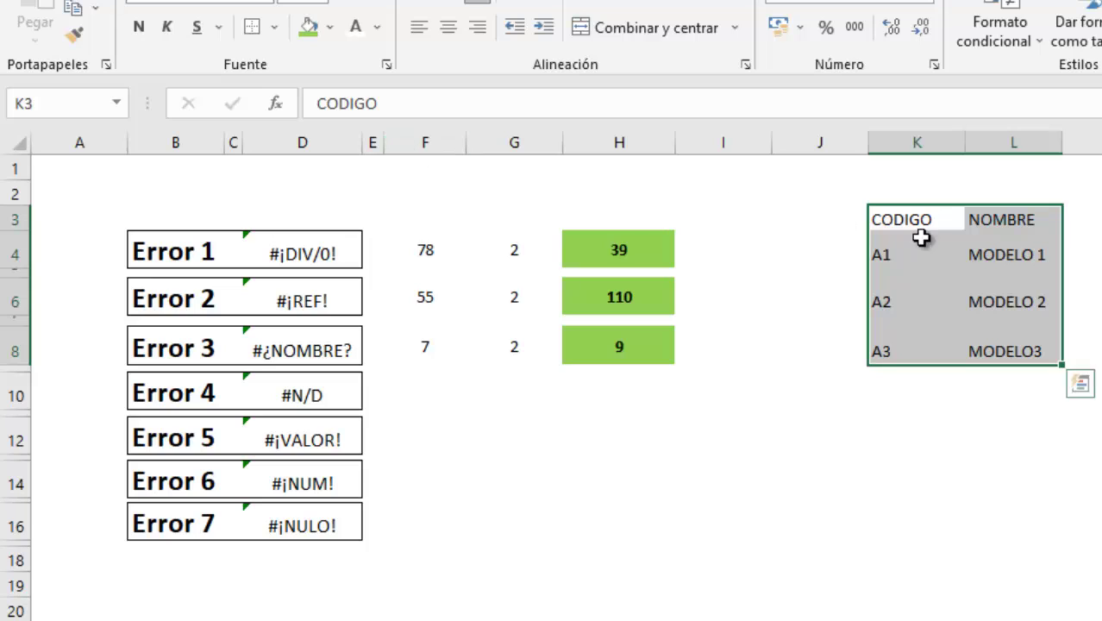
{"action": "left_click", "coordinate": [79, 102]}
{"action": "type", "text": "TABLA"}
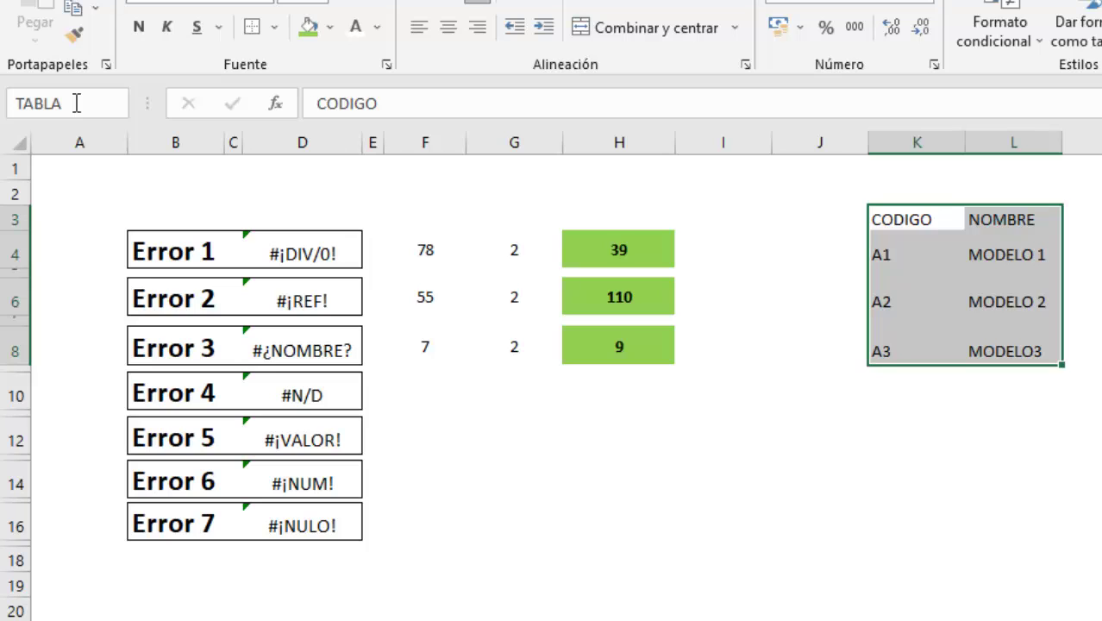
{"action": "key", "text": "Return"}
{"action": "left_click", "coordinate": [438, 398]}
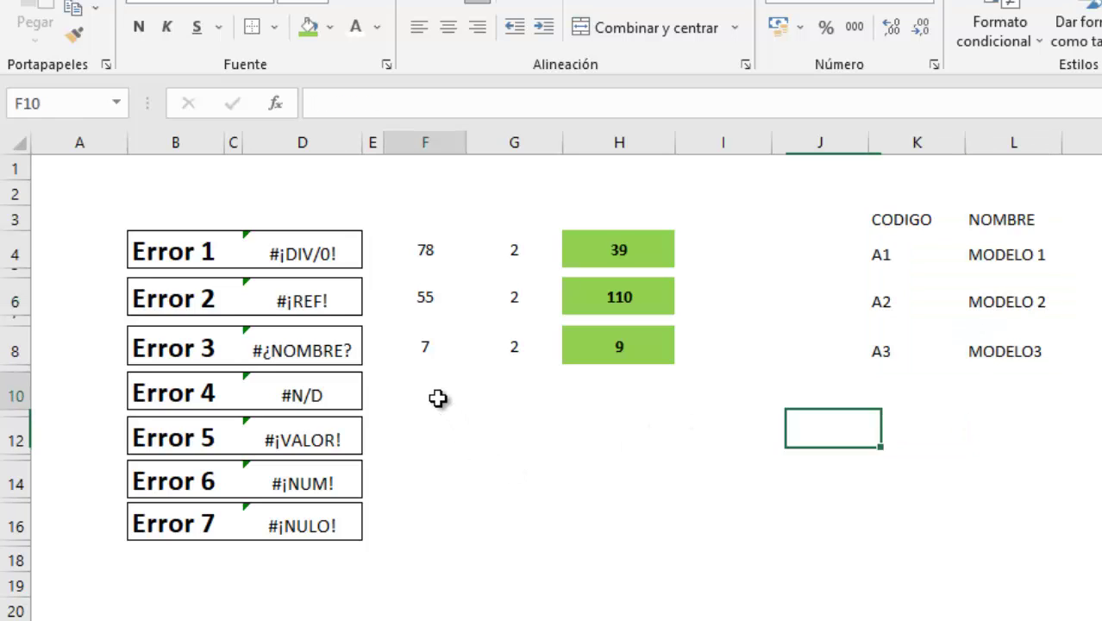
- Enter the lookup code A2 in G10
{"action": "left_click", "coordinate": [577, 393]}
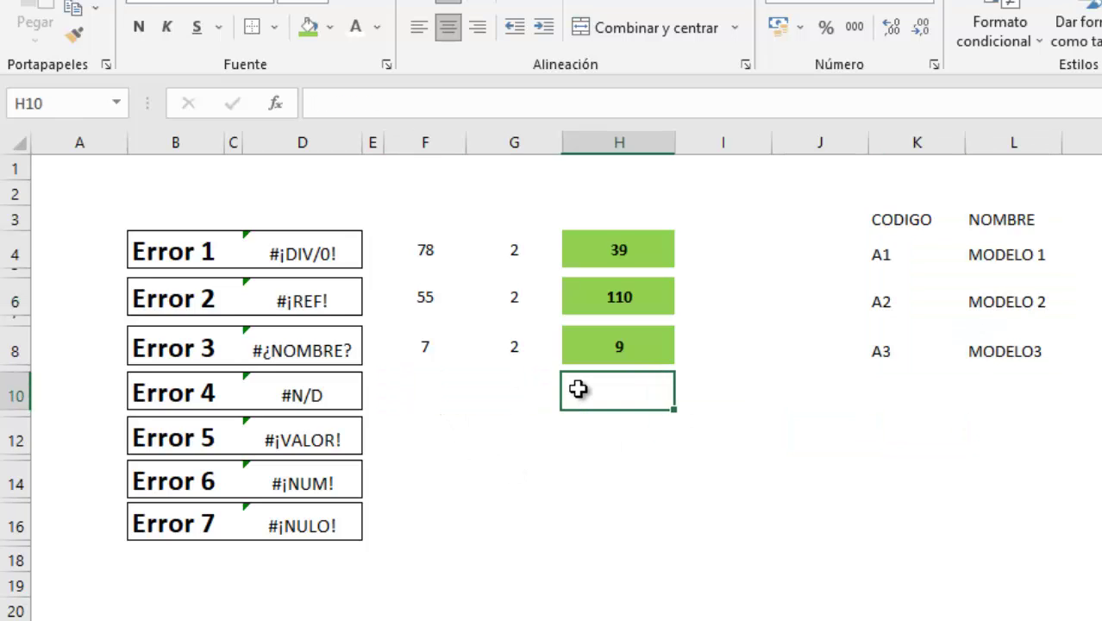
{"action": "left_click", "coordinate": [438, 388]}
{"action": "left_click", "coordinate": [514, 392]}
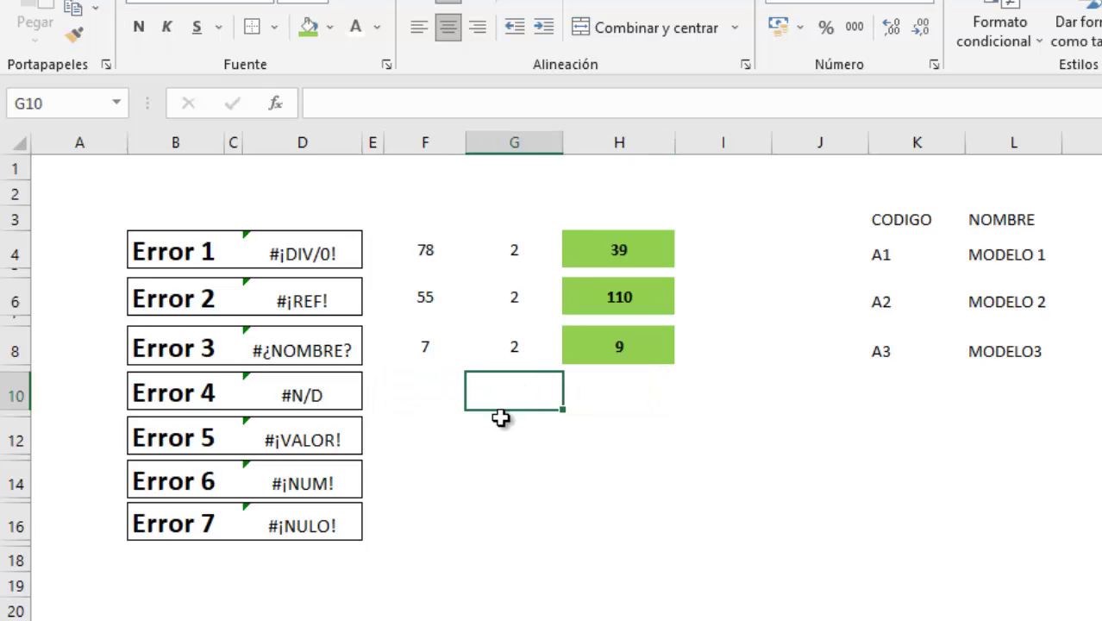
{"action": "type", "text": "A2"}
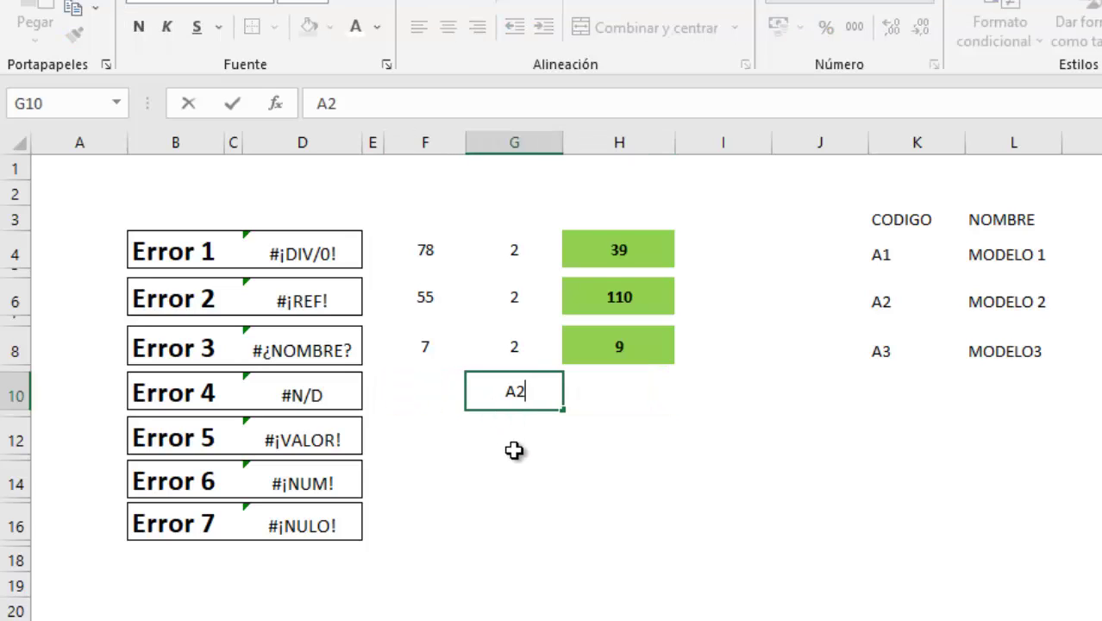
{"action": "key", "text": "Return"}
- Enter =BUSCARV(G10,TABLA,2,0) in H10, returning MODELO 2
{"action": "left_click", "coordinate": [616, 401]}
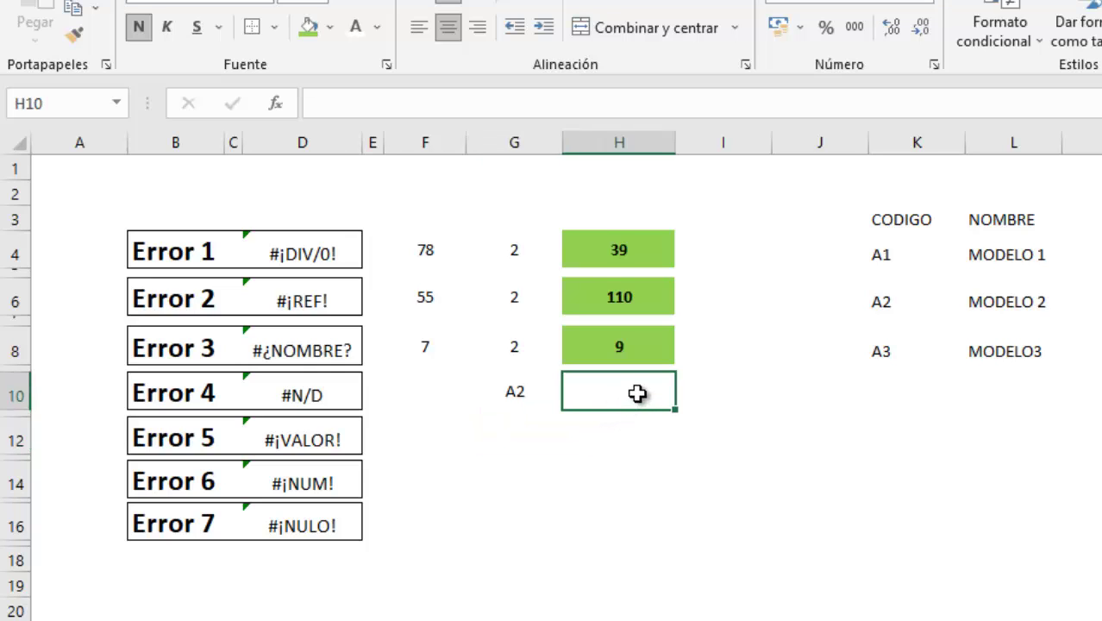
{"action": "type", "text": "=BUSC"}
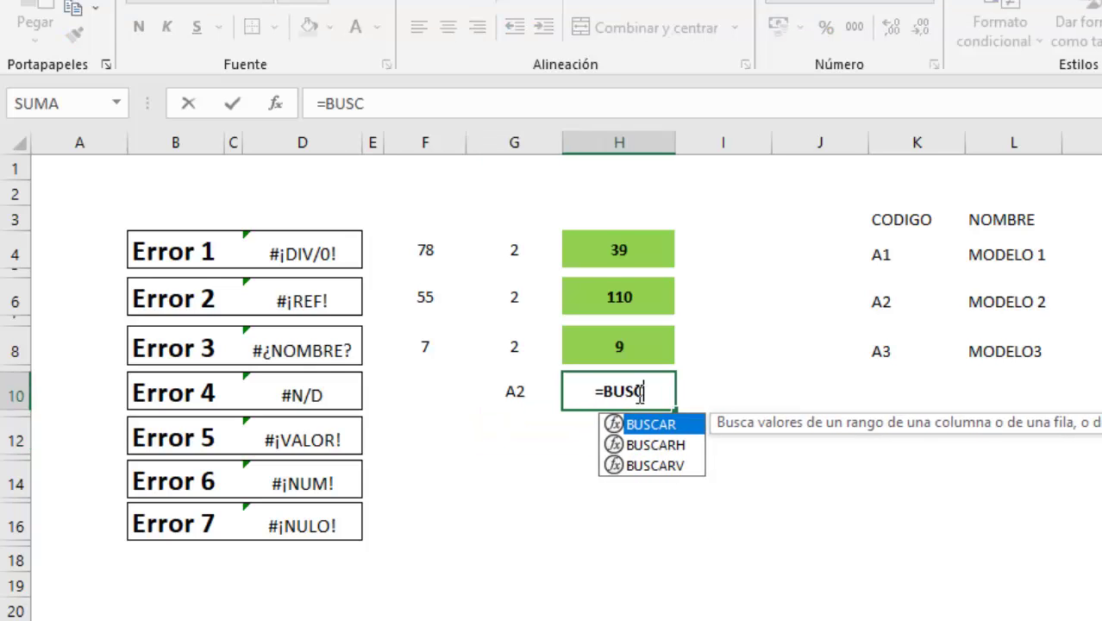
{"action": "type", "text": "ARV("}
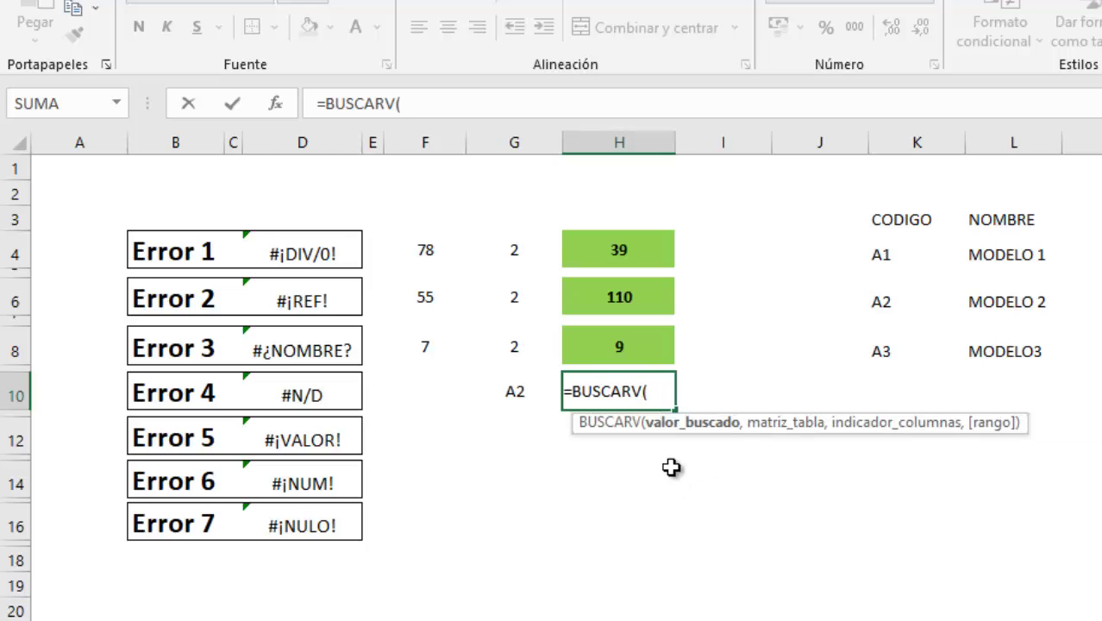
{"action": "double_click", "coordinate": [673, 466]}
{"action": "left_click", "coordinate": [509, 392]}
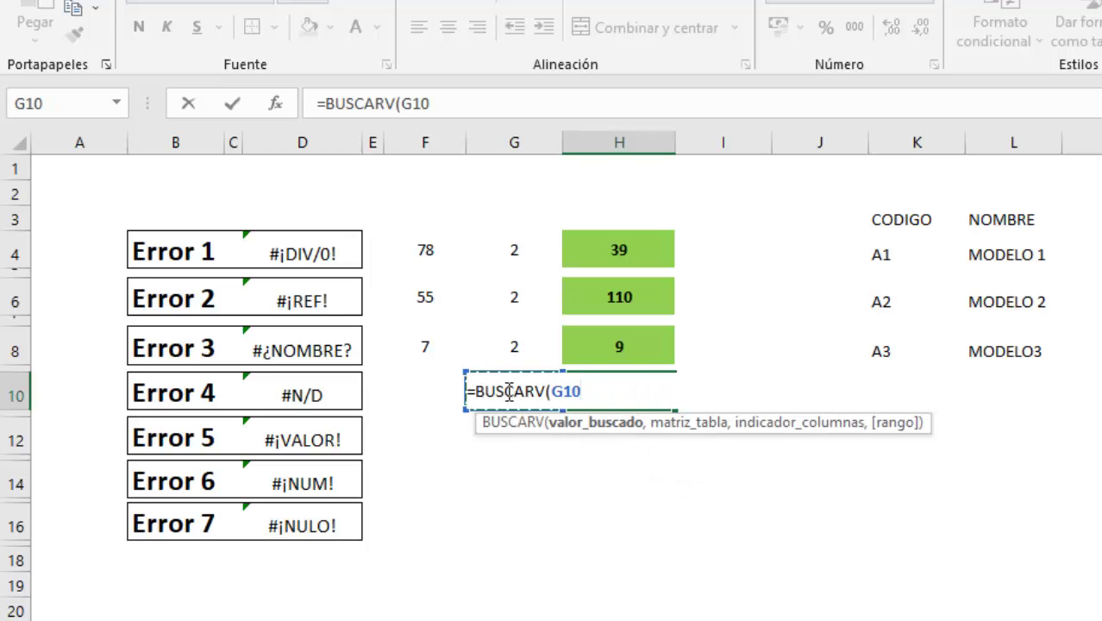
{"action": "type", "text": ","}
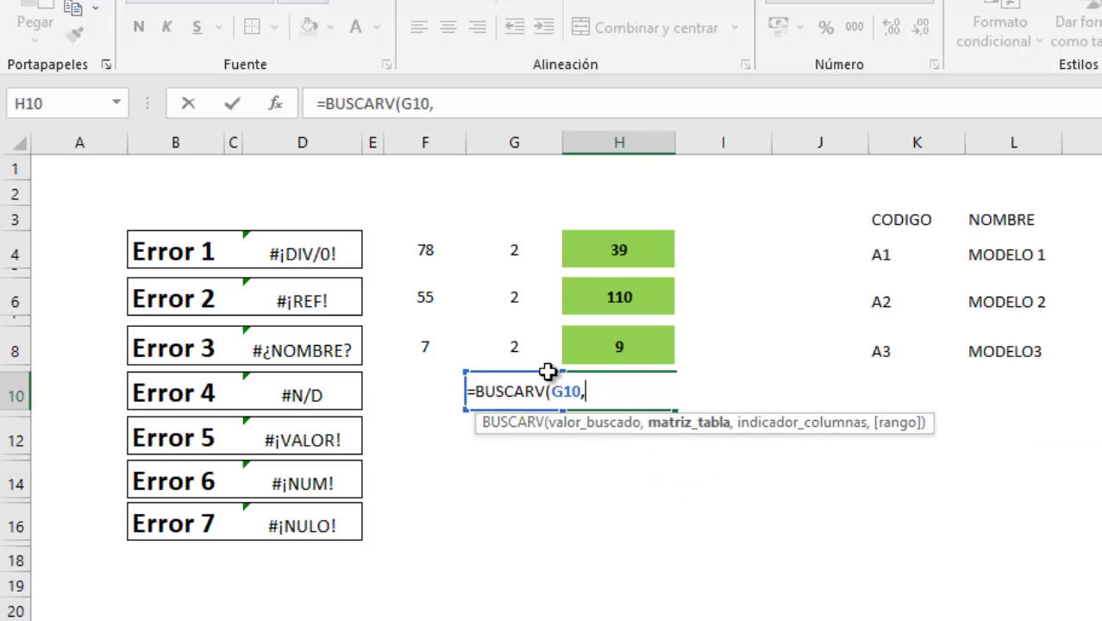
{"action": "type", "text": "TA"}
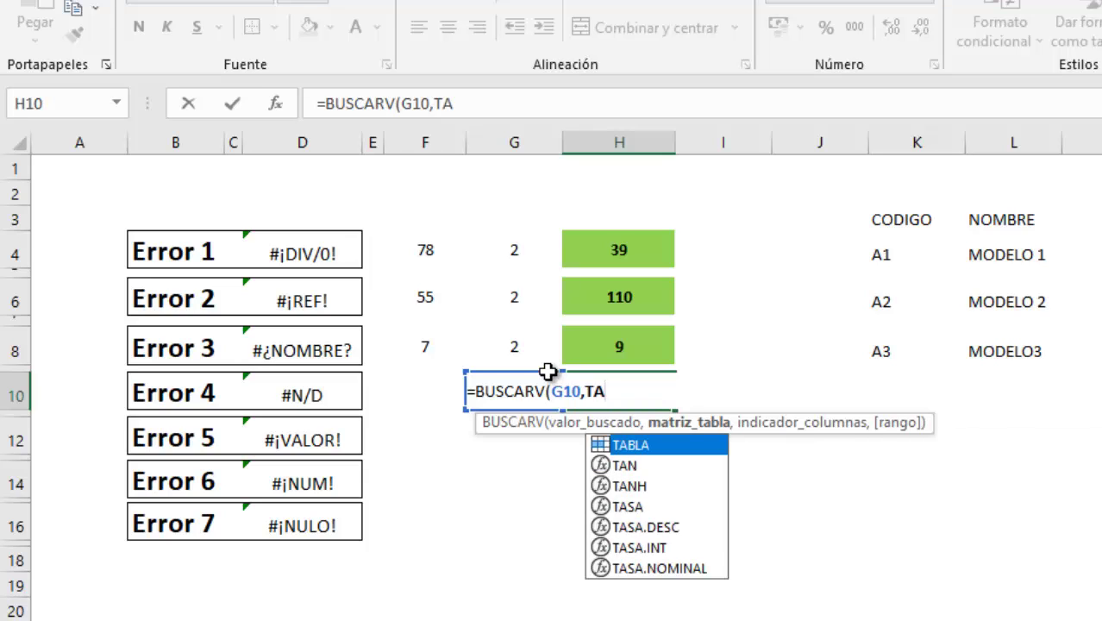
{"action": "double_click", "coordinate": [651, 442]}
{"action": "type", "text": "2"}
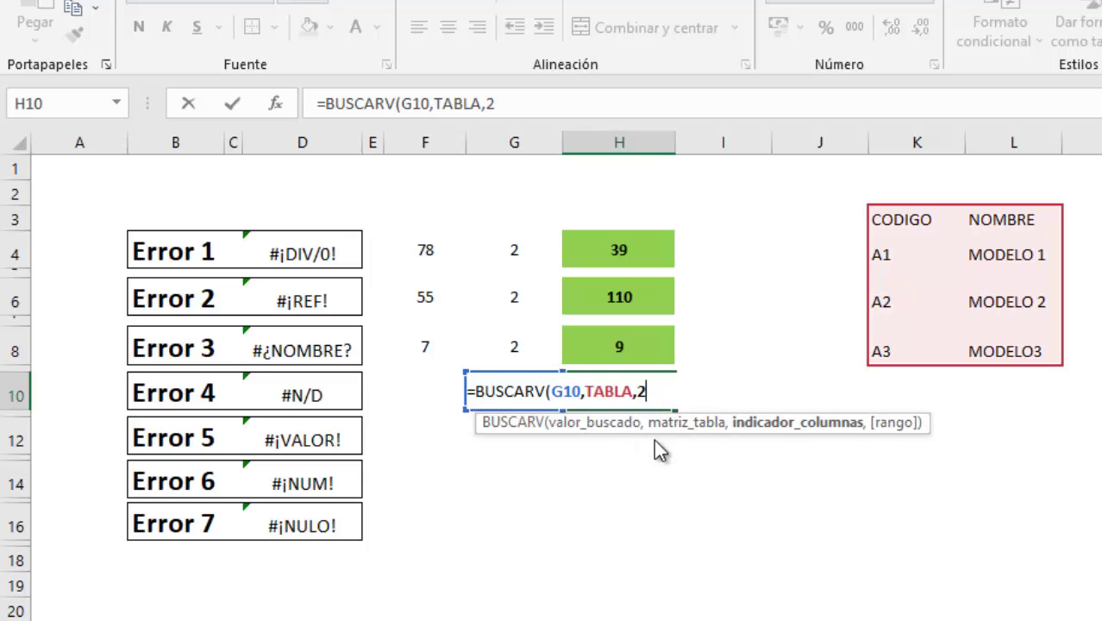
{"action": "type", "text": ","}
{"action": "type", "text": "0"}
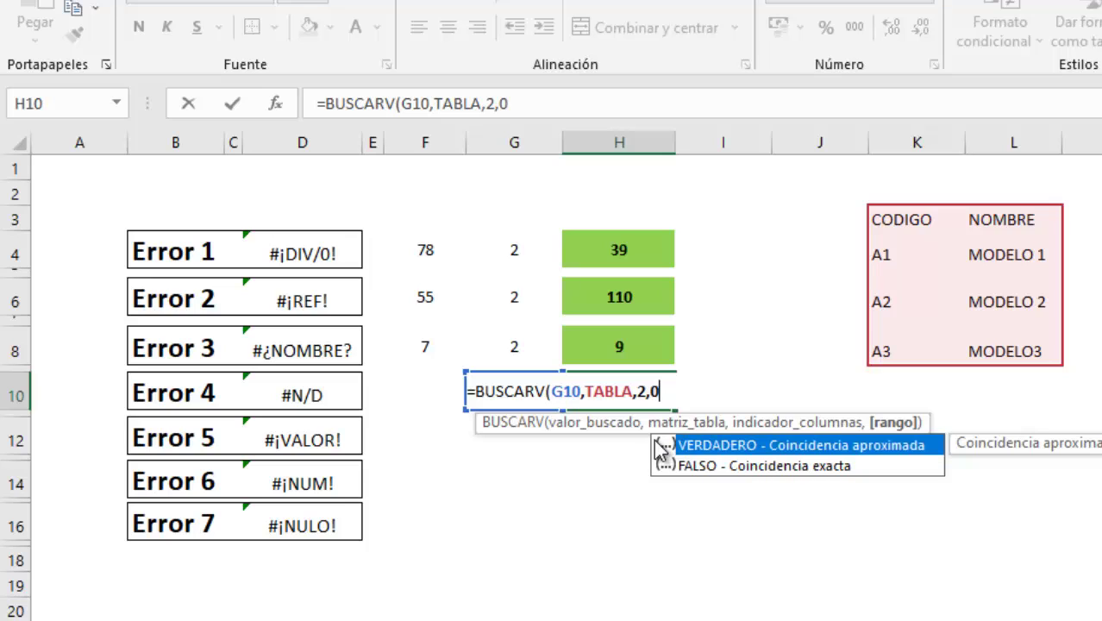
{"action": "key", "text": "Return"}
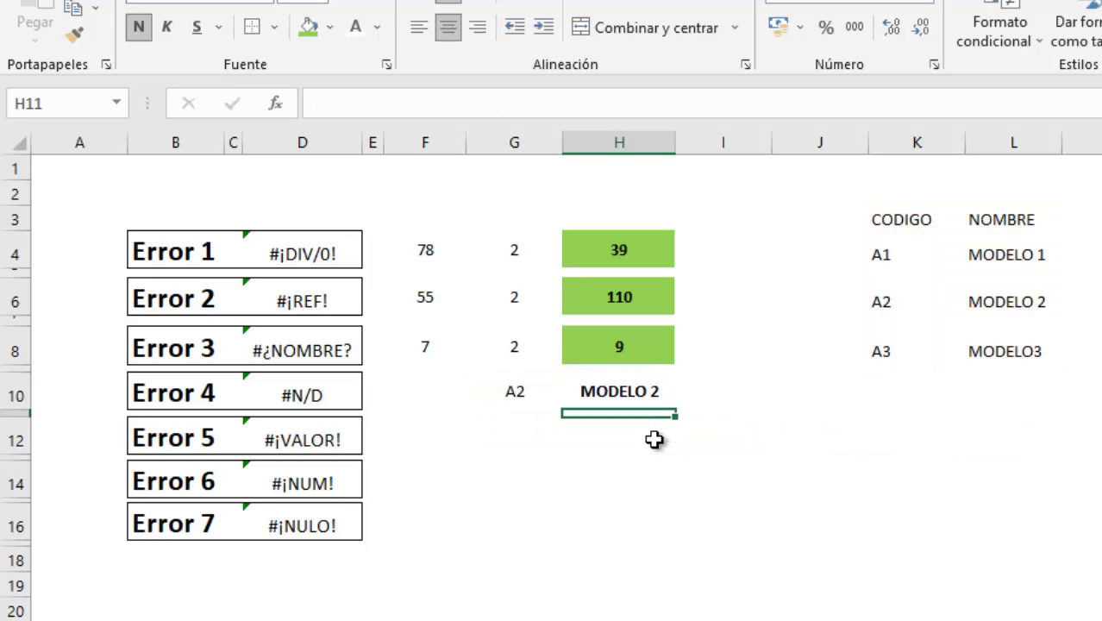
- Try codes A1 and then A3 in G10 to watch the lookup result change
{"action": "left_click", "coordinate": [528, 392]}
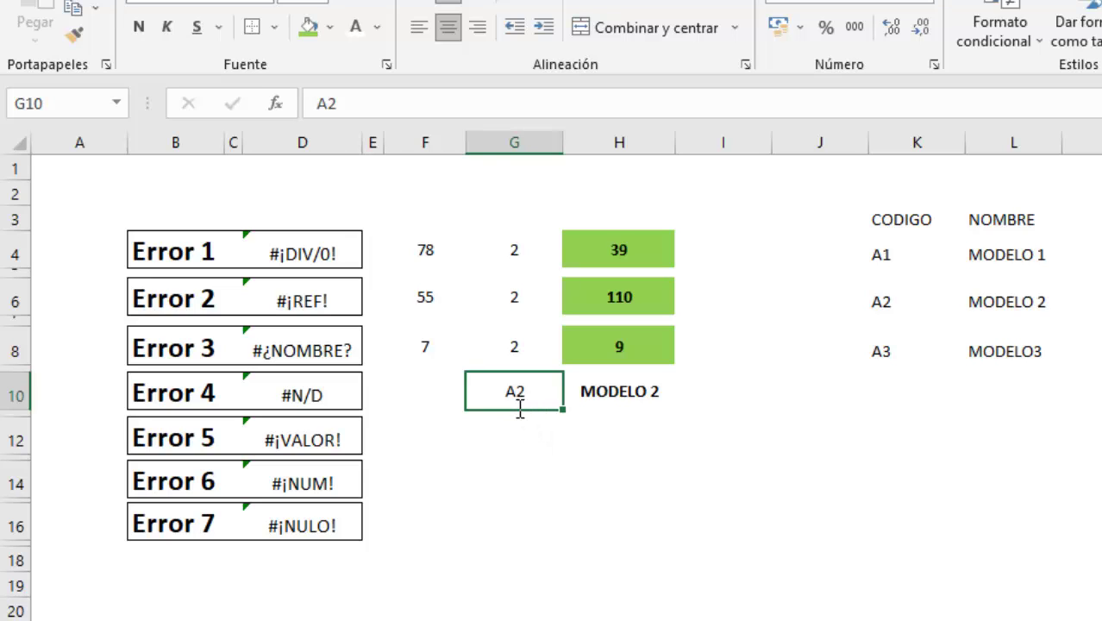
{"action": "double_click", "coordinate": [520, 410]}
{"action": "key", "text": "BackSpace"}
{"action": "type", "text": "1"}
{"action": "key", "text": "Return"}
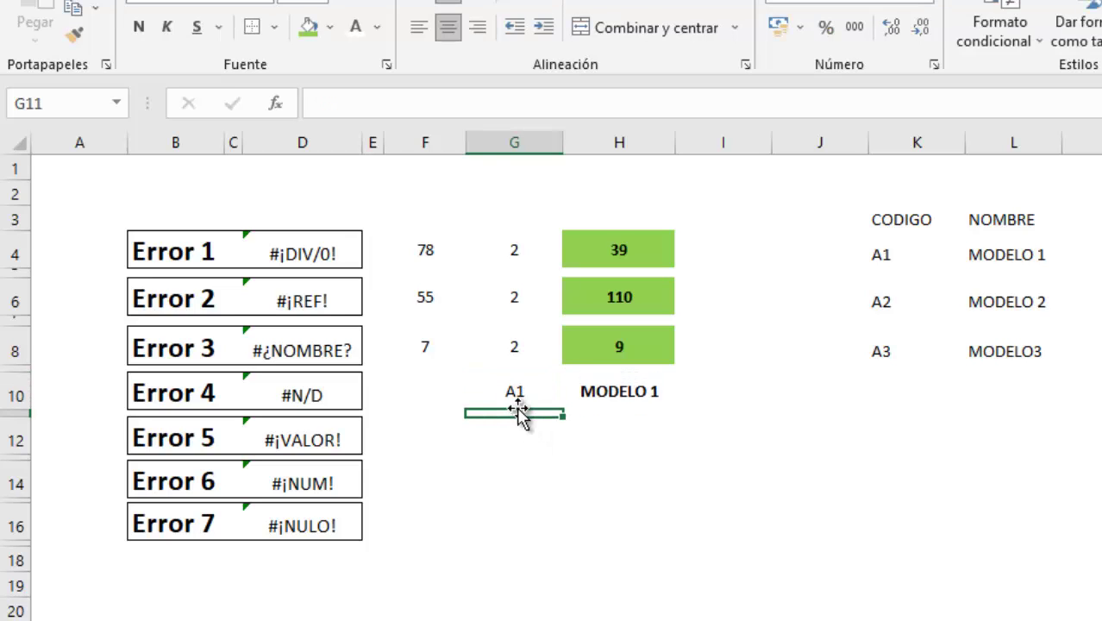
{"action": "key", "text": "Up"}
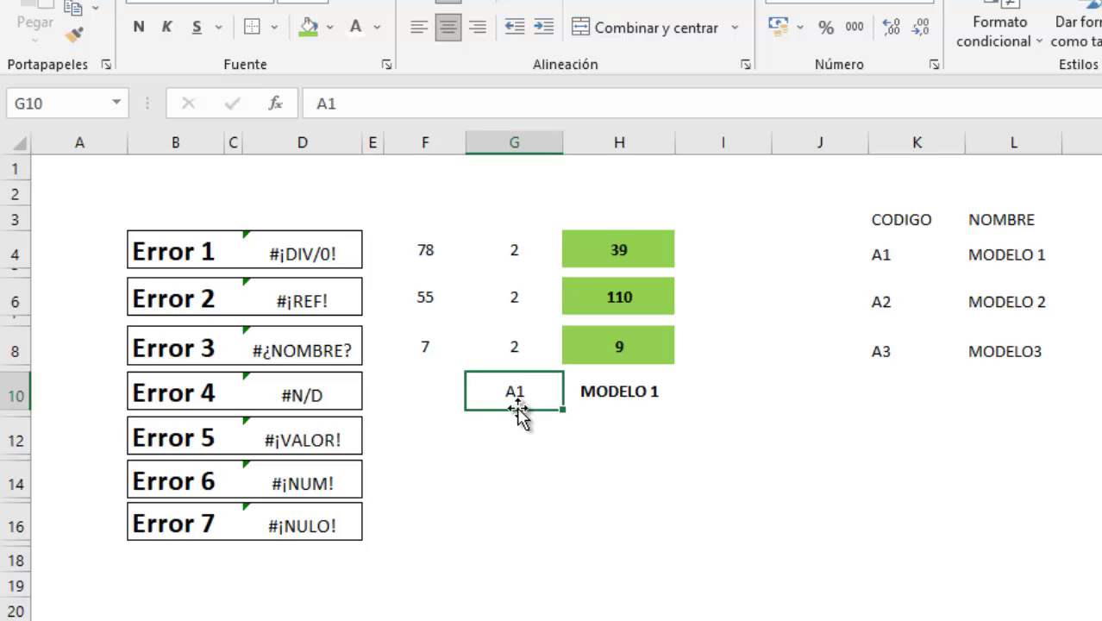
{"action": "type", "text": "A3"}
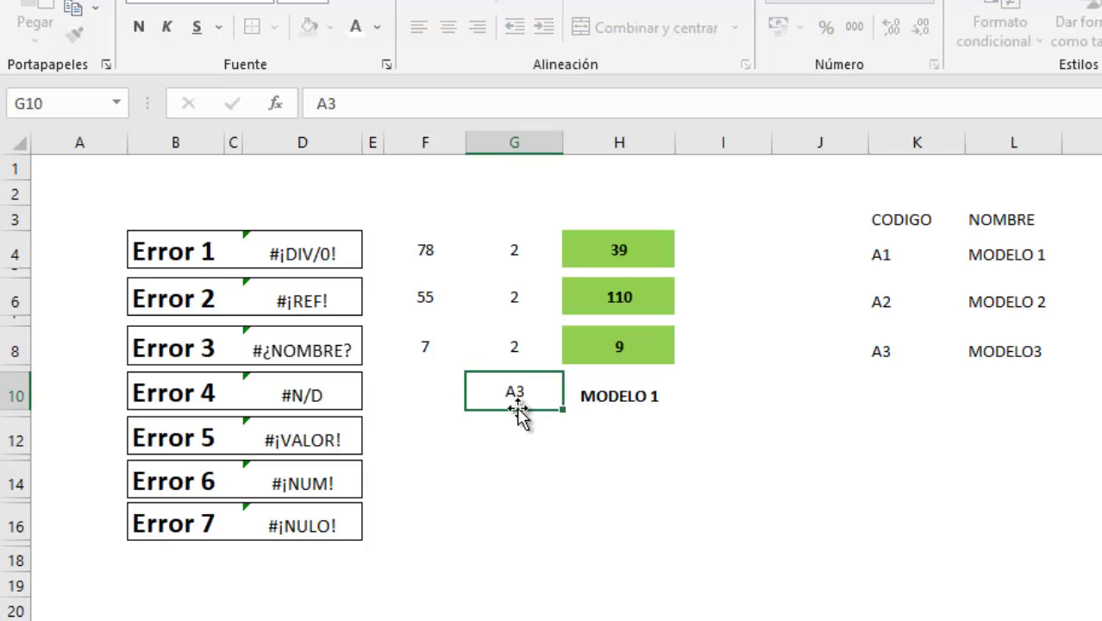
{"action": "key", "text": "Return"}
- Set G10 to A5, absent from the code list, so H10 returns #N/D
{"action": "key", "text": "Up"}
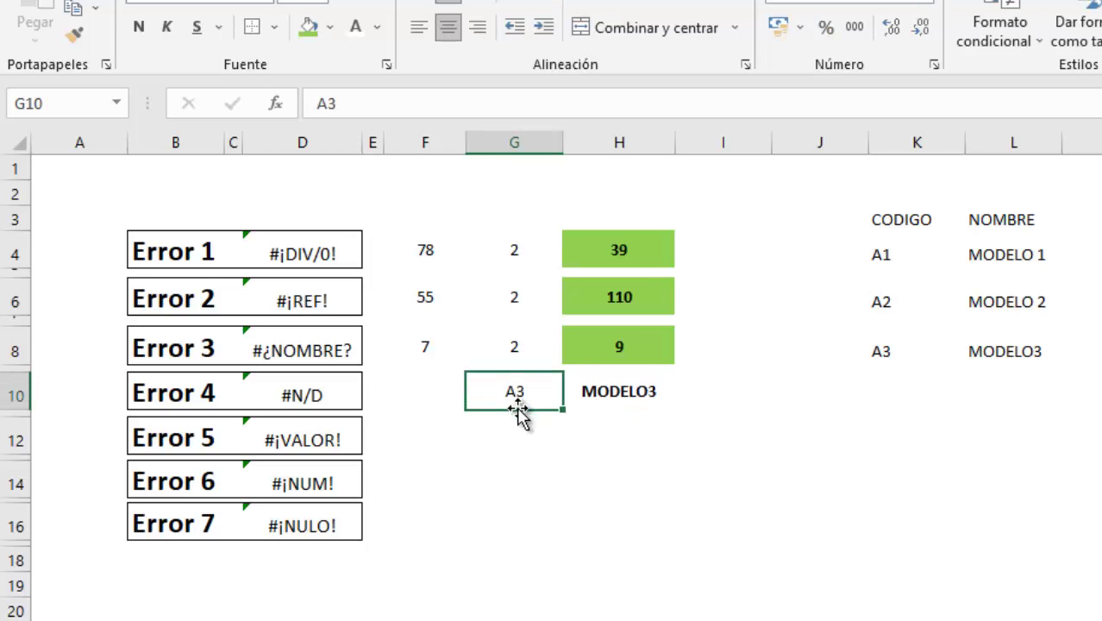
{"action": "type", "text": "A5"}
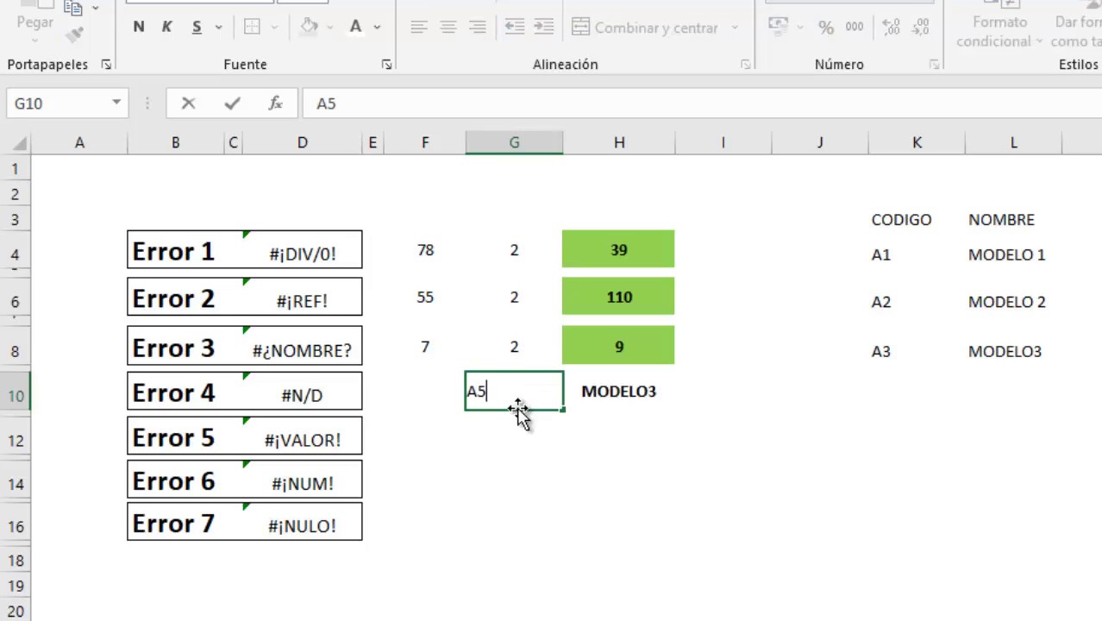
{"action": "key", "text": "Return"}
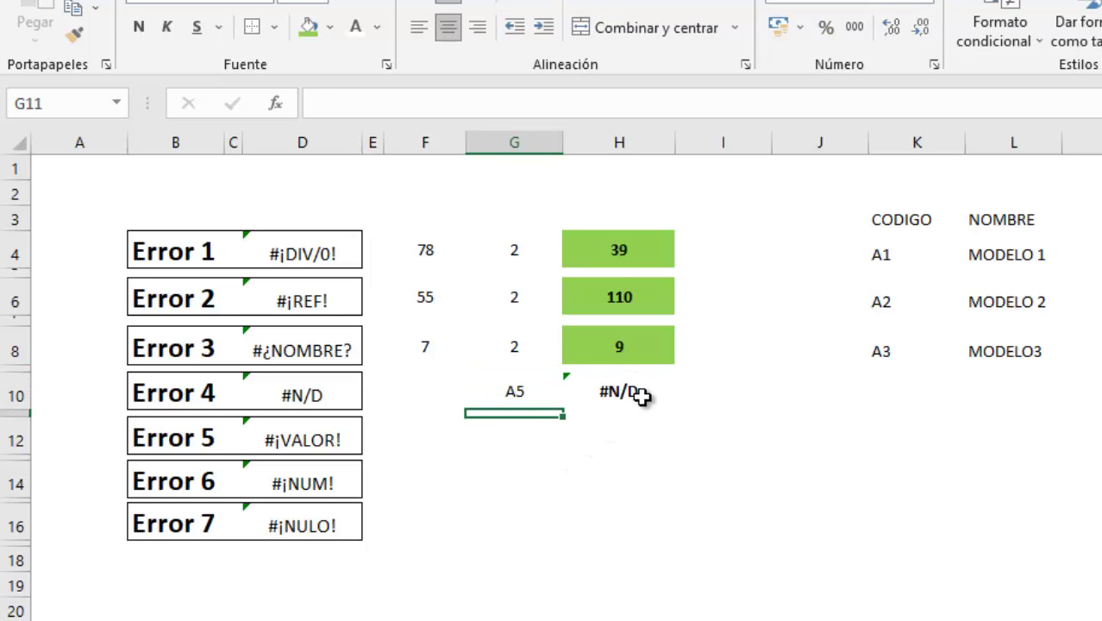
{"action": "left_click", "coordinate": [901, 349]}
{"action": "left_click", "coordinate": [903, 390]}
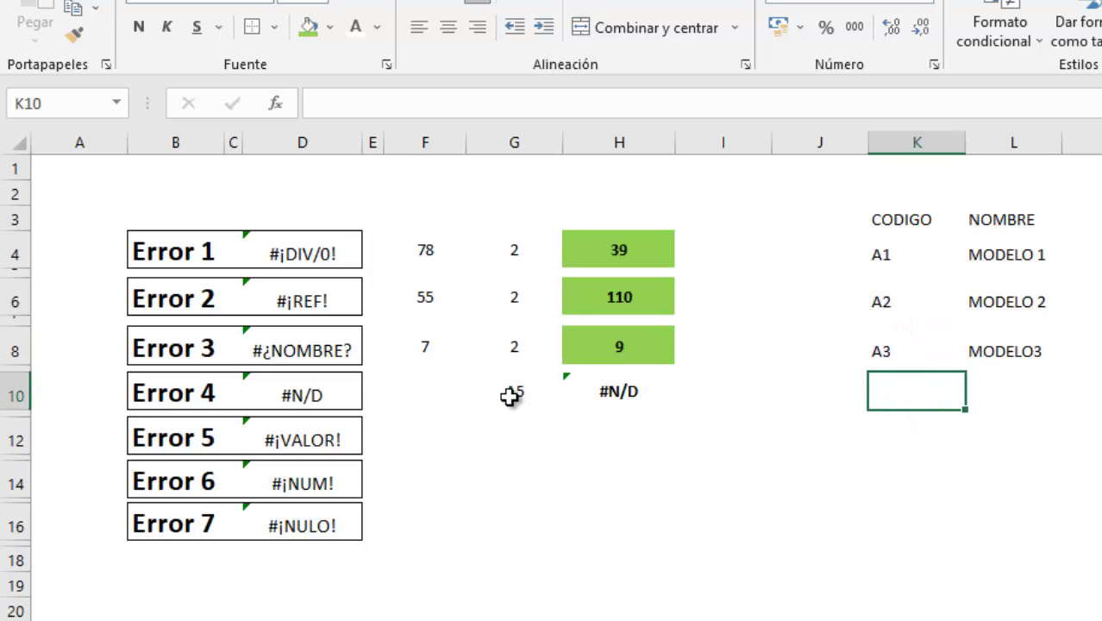
- Check the existing codes in K4:K8, then restore G10 to A2 so H10 shows MODELO 2
{"action": "left_click_drag", "start_coordinate": [879, 255], "coordinate": [901, 351]}
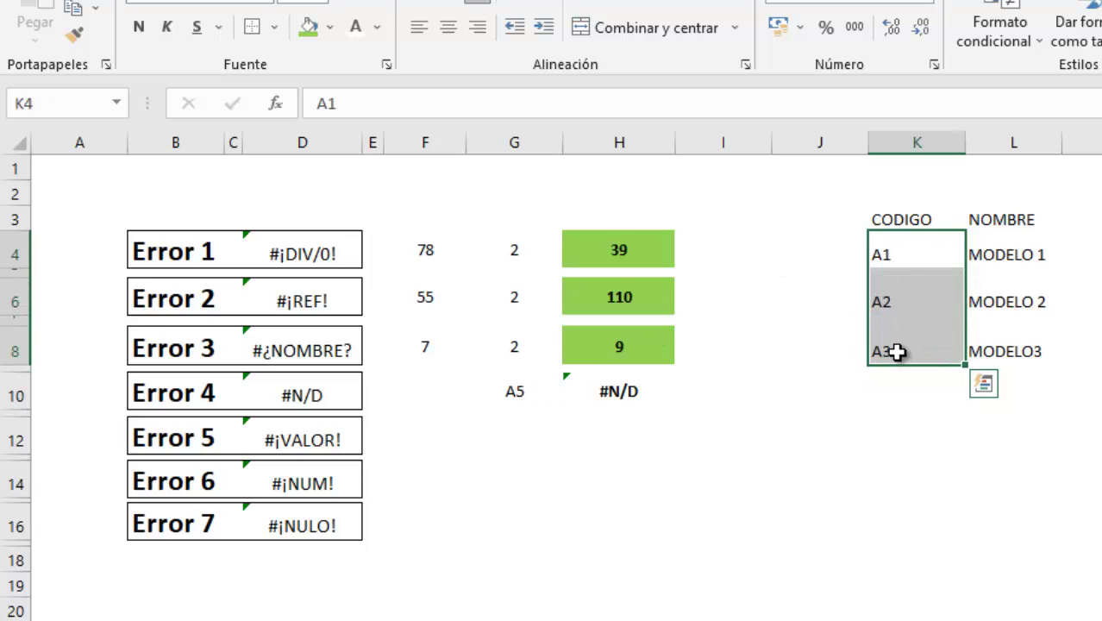
{"action": "left_click", "coordinate": [528, 388]}
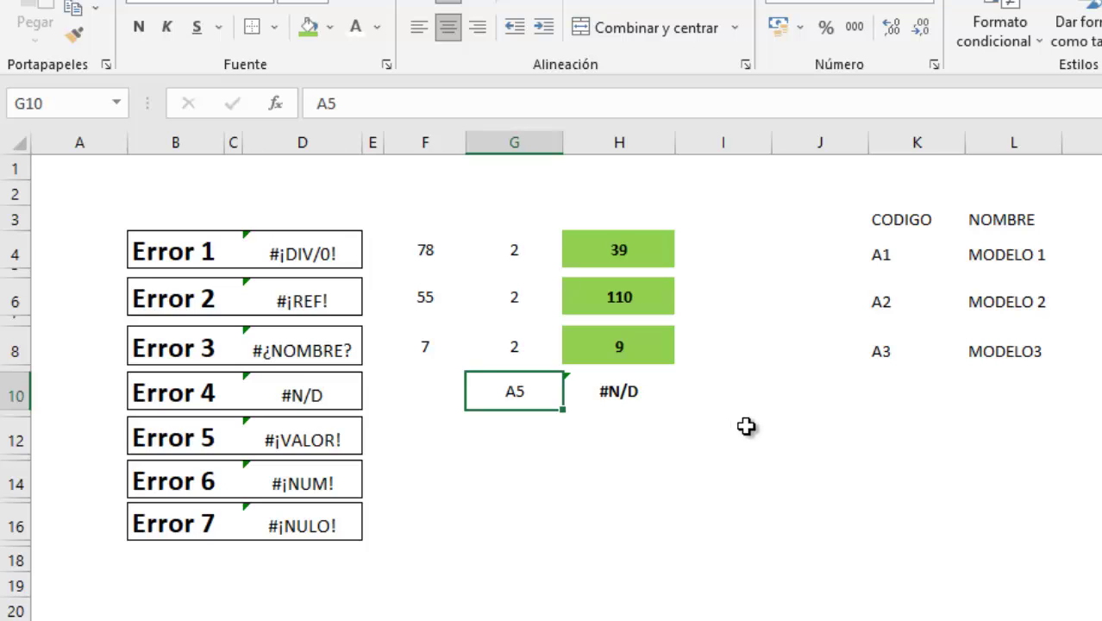
{"action": "key", "text": "F2"}
{"action": "key", "text": "BackSpace"}
{"action": "type", "text": "2"}
{"action": "key", "text": "Return"}
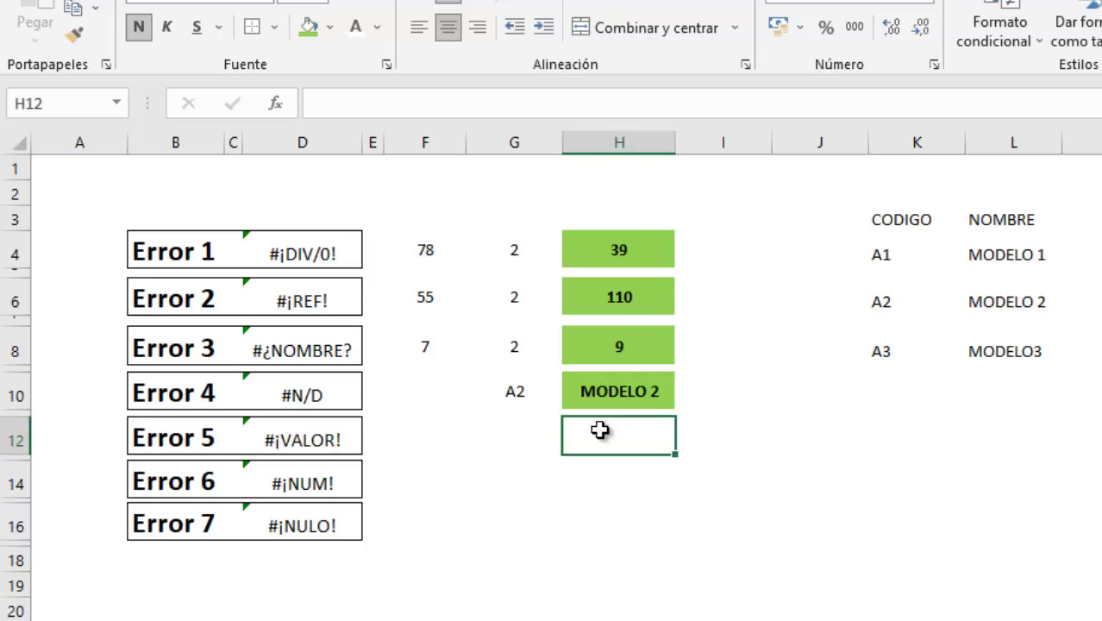
- Enter =SUMA("A","B") in H12, producing #¡VALOR!, and fill the cell green
{"action": "type", "text": "=SUMA"}
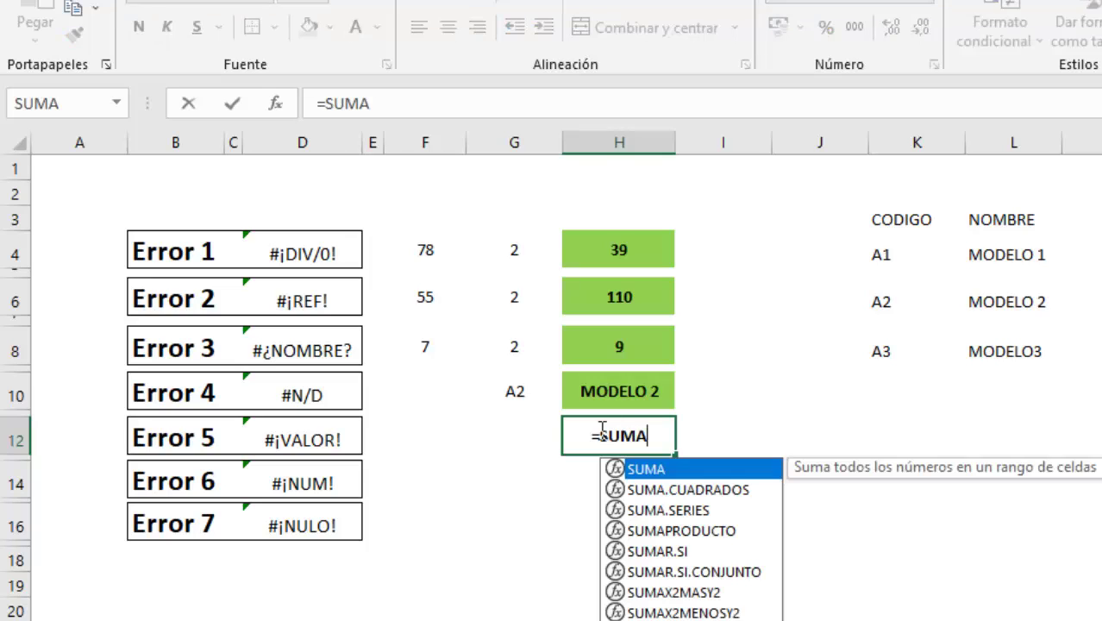
{"action": "double_click", "coordinate": [669, 472]}
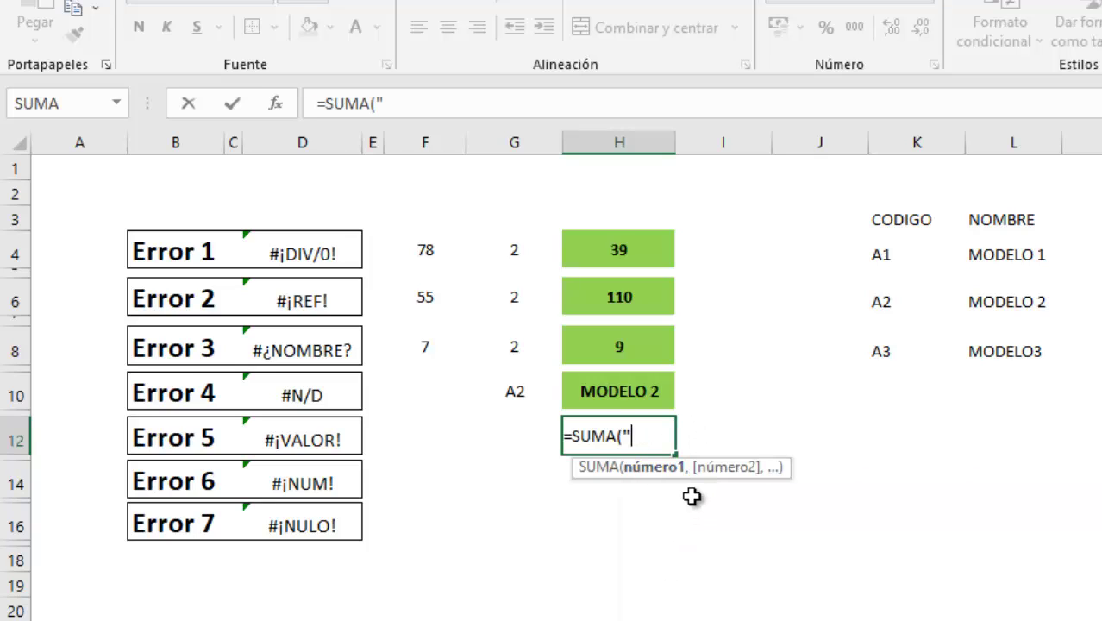
{"action": "type", "text": "A\","}
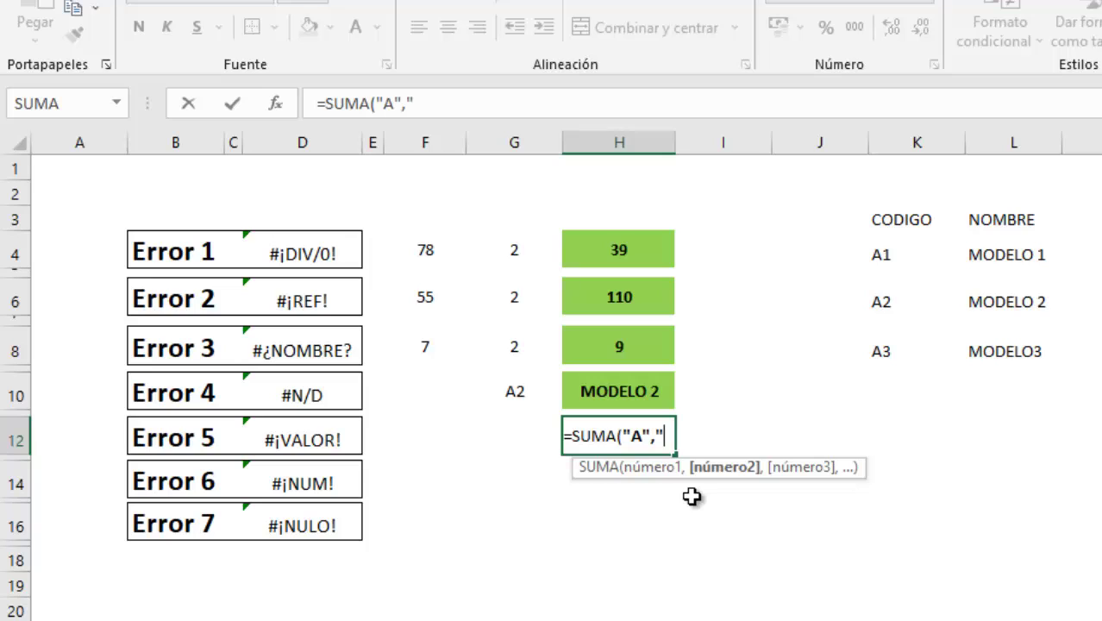
{"action": "key", "text": "Return"}
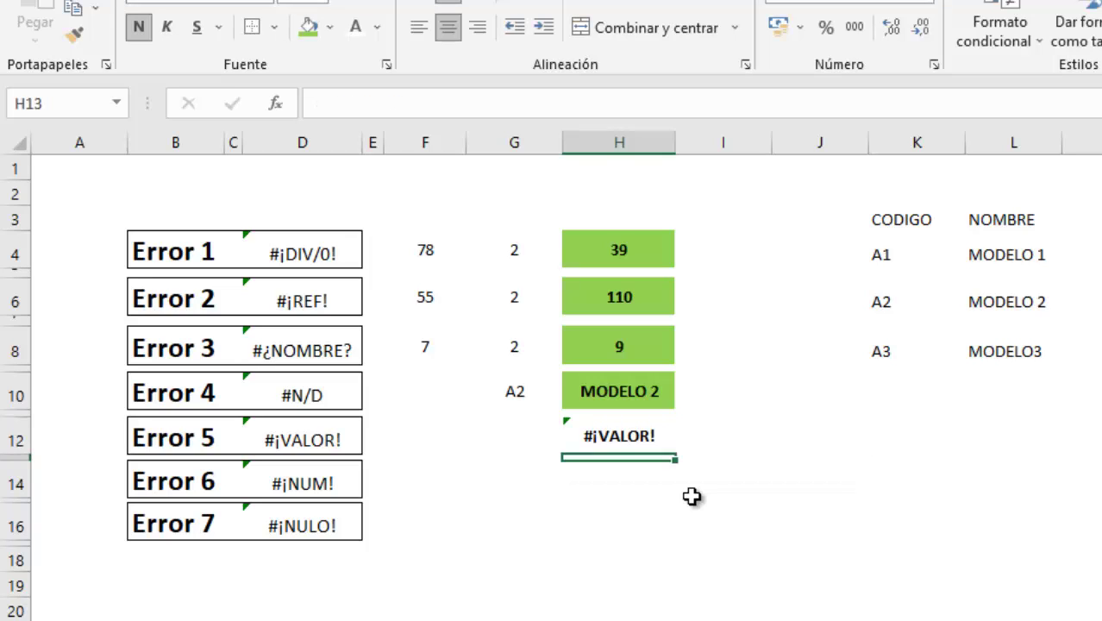
{"action": "left_click", "coordinate": [621, 438]}
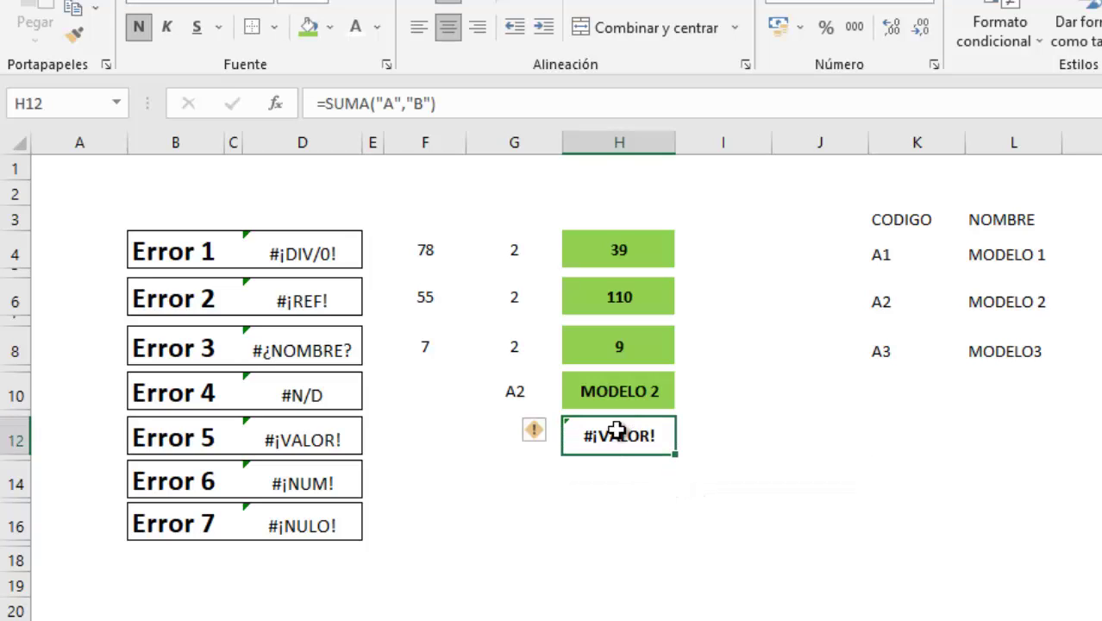
{"action": "left_click", "coordinate": [617, 569]}
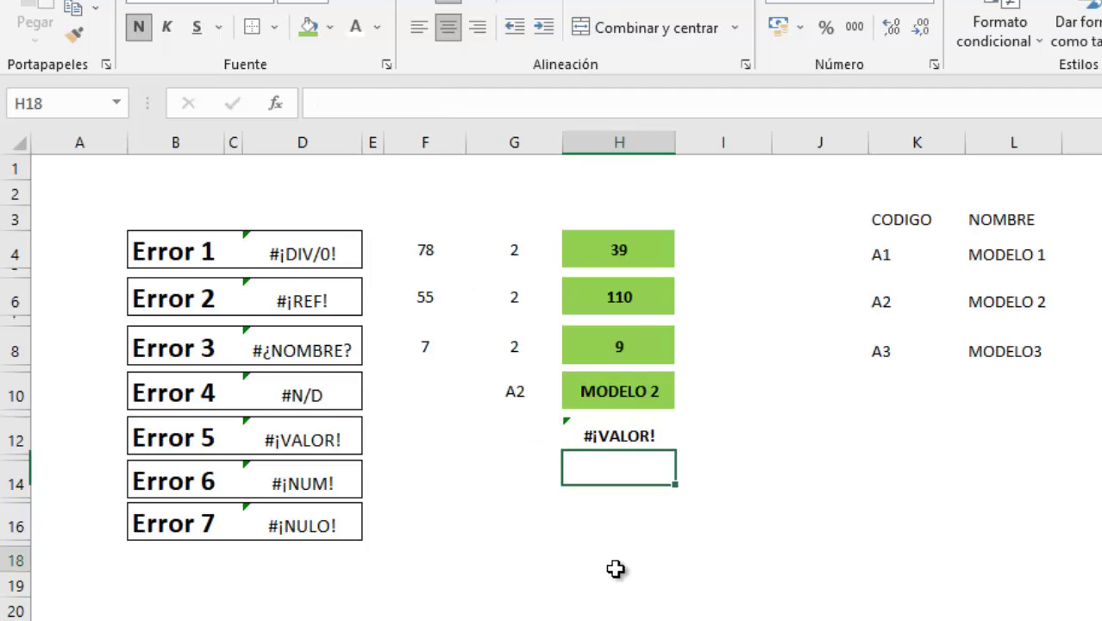
{"action": "left_click", "coordinate": [601, 439]}
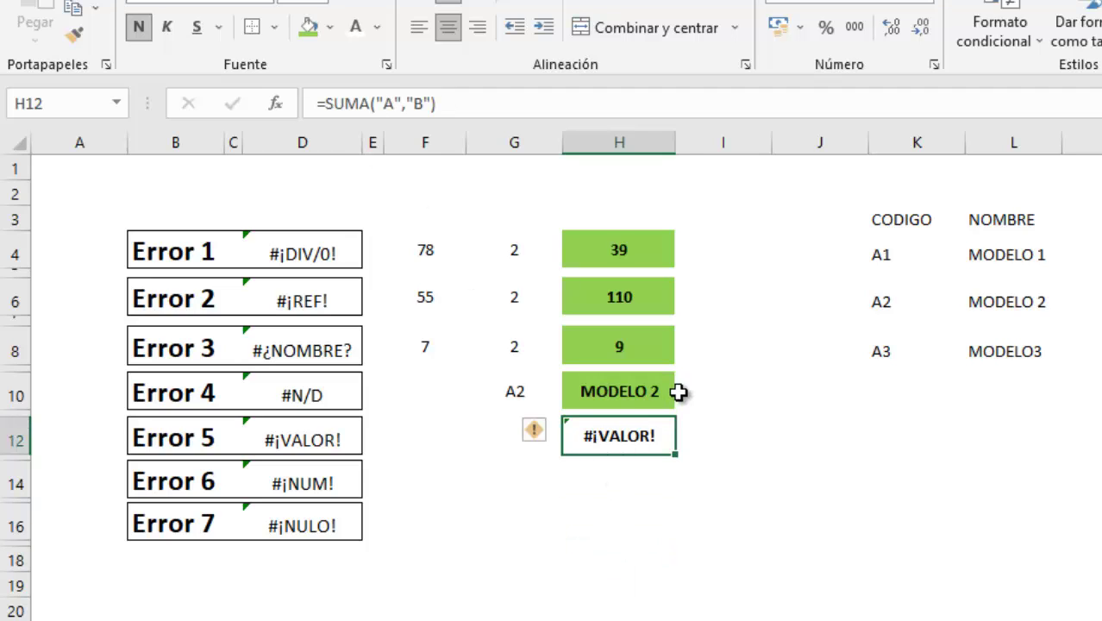
{"action": "left_click", "coordinate": [722, 346]}
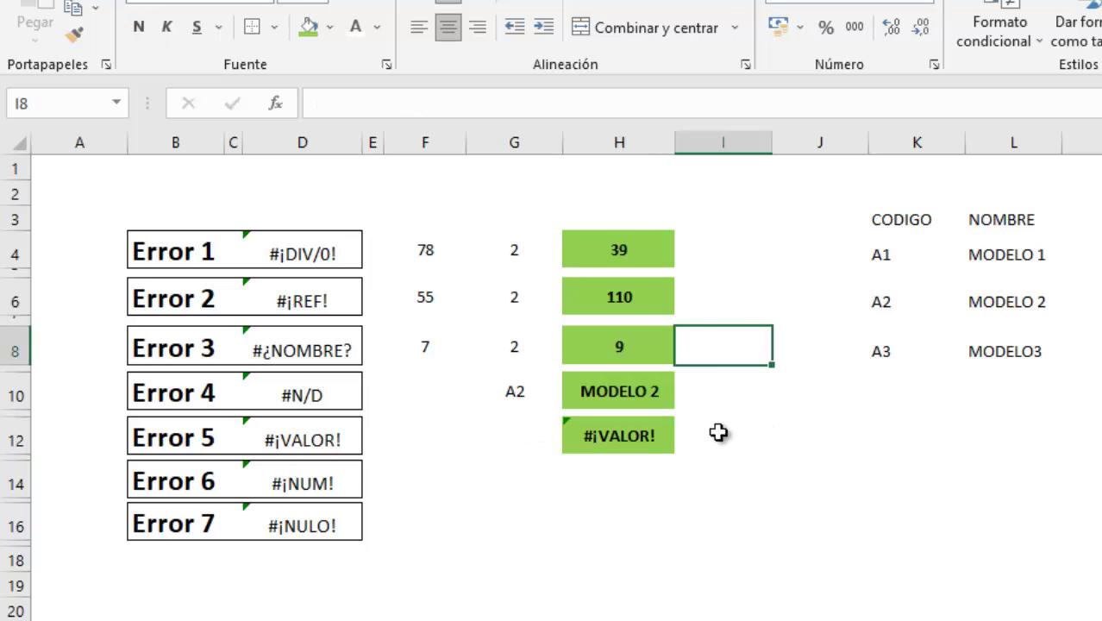
{"action": "left_click", "coordinate": [664, 435]}
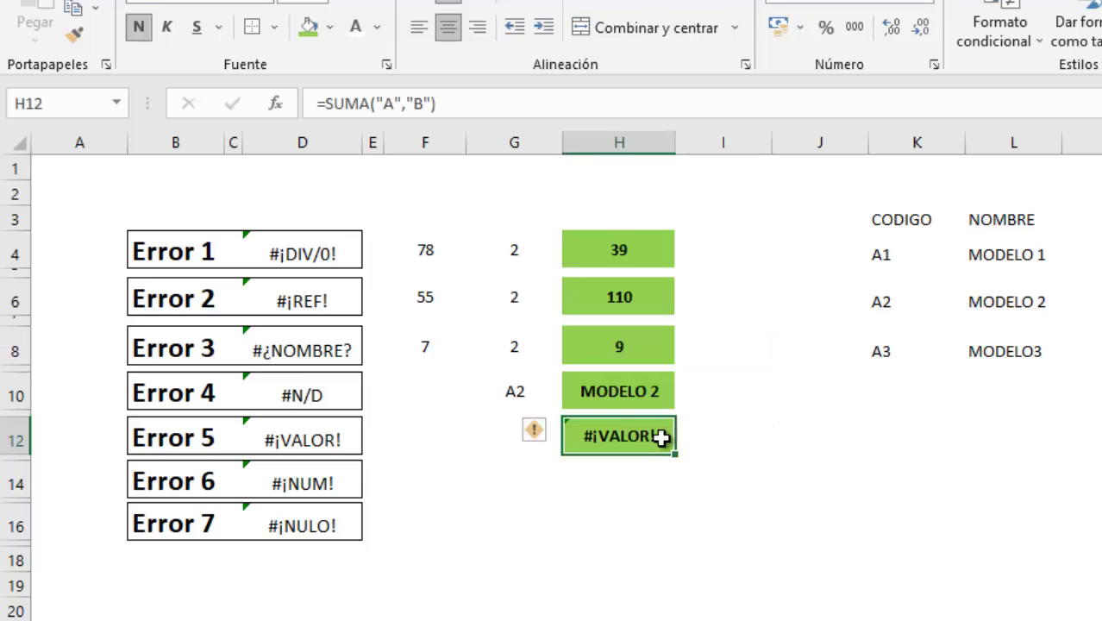
- Change the H12 formula to =SUMA(5,4) so the Error 5 example shows 9
{"action": "left_click", "coordinate": [400, 94]}
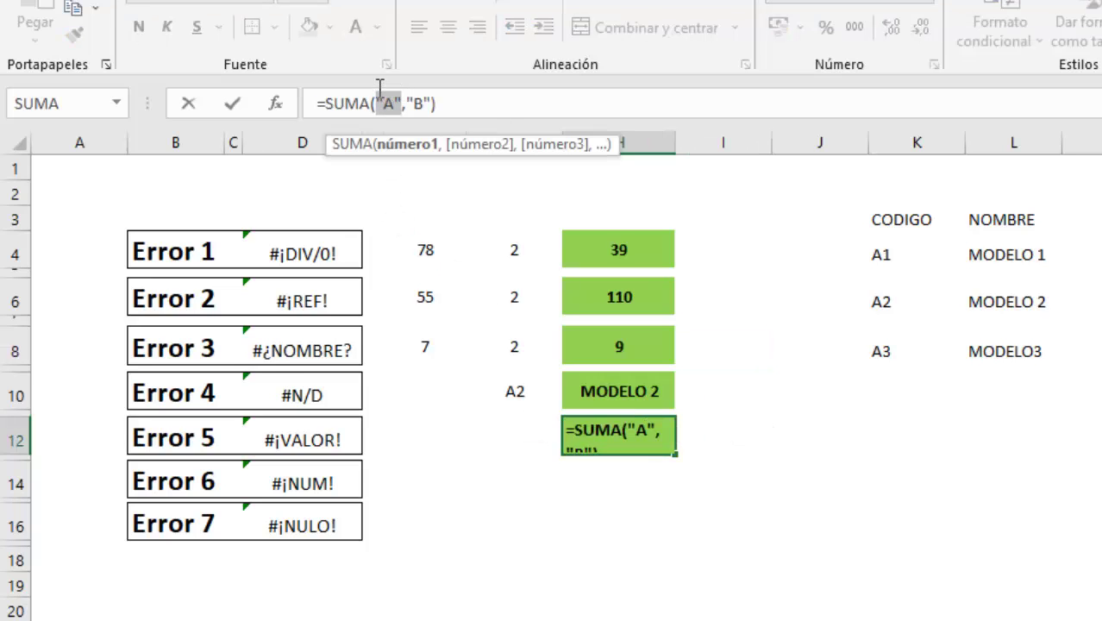
{"action": "type", "text": "5"}
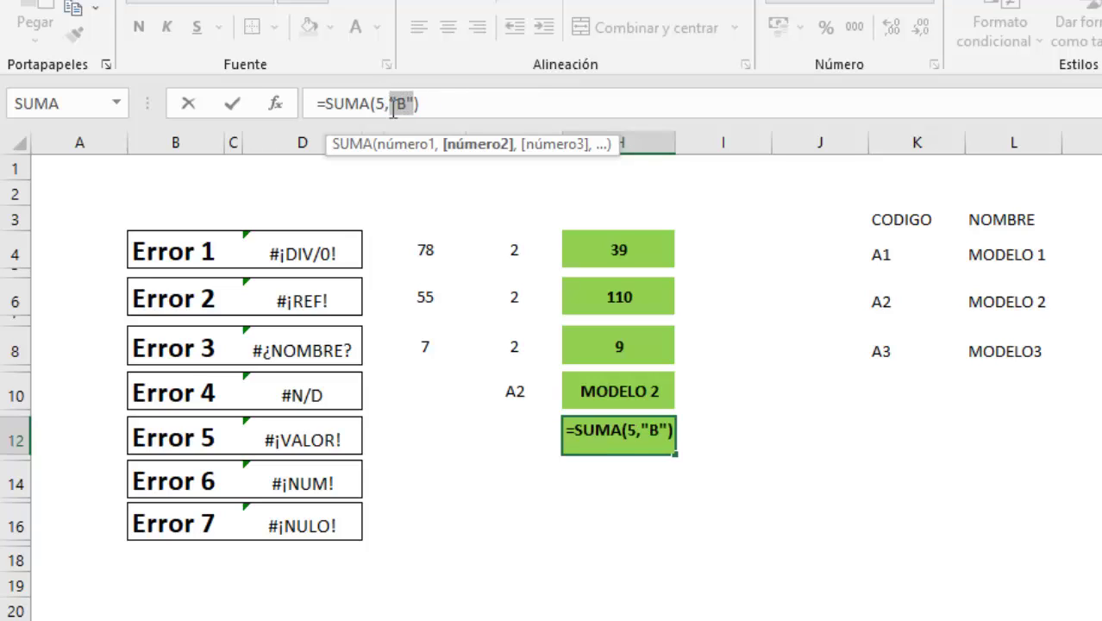
{"action": "type", "text": "4"}
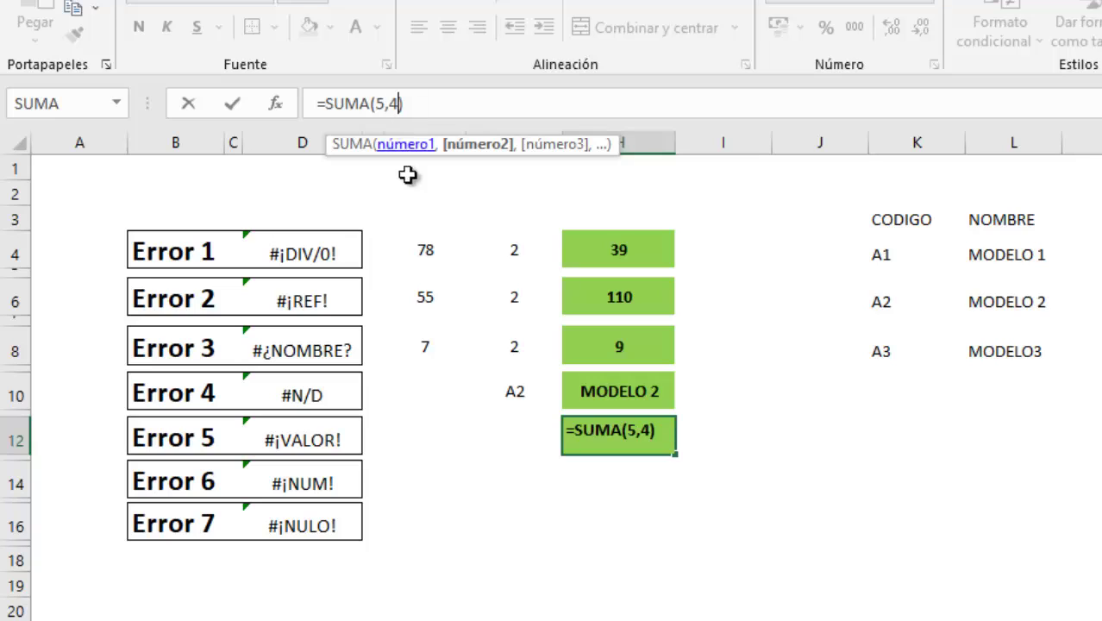
{"action": "key", "text": "Return"}
{"action": "left_click", "coordinate": [655, 426]}
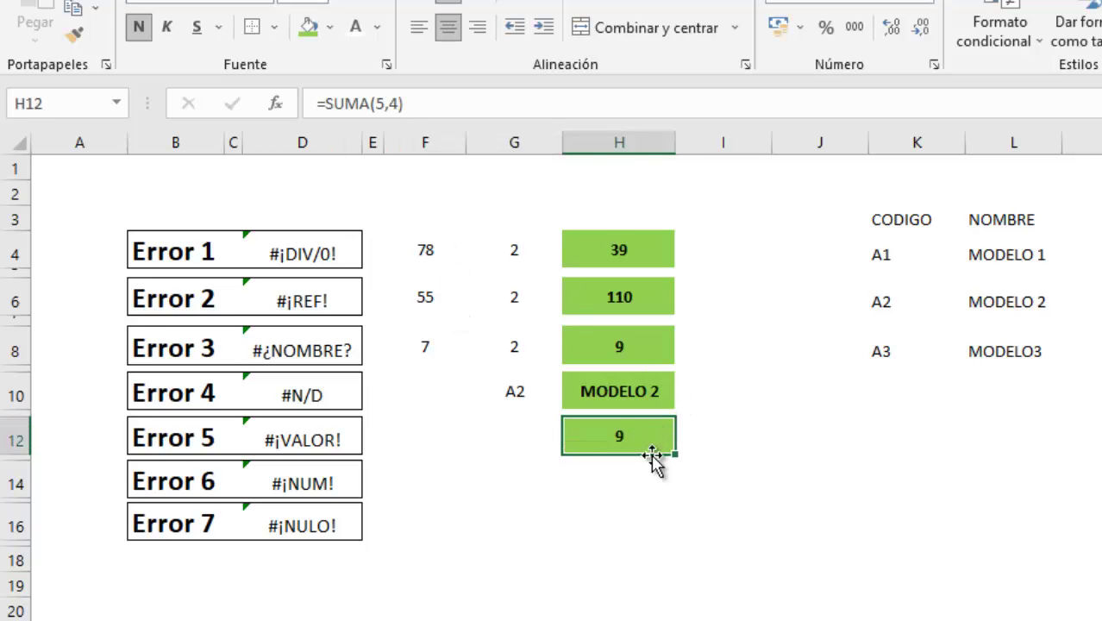
{"action": "left_click", "coordinate": [637, 471]}
{"action": "left_click", "coordinate": [399, 483]}
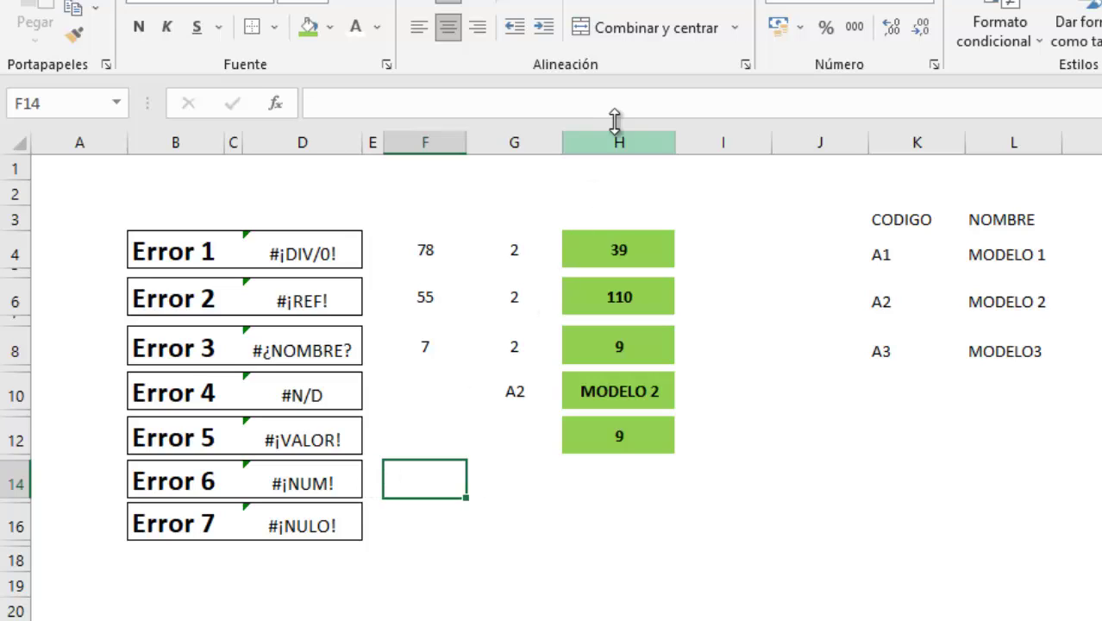
- Enter 78 in F14 and the exponent 874 in G14
{"action": "left_click", "coordinate": [664, 139]}
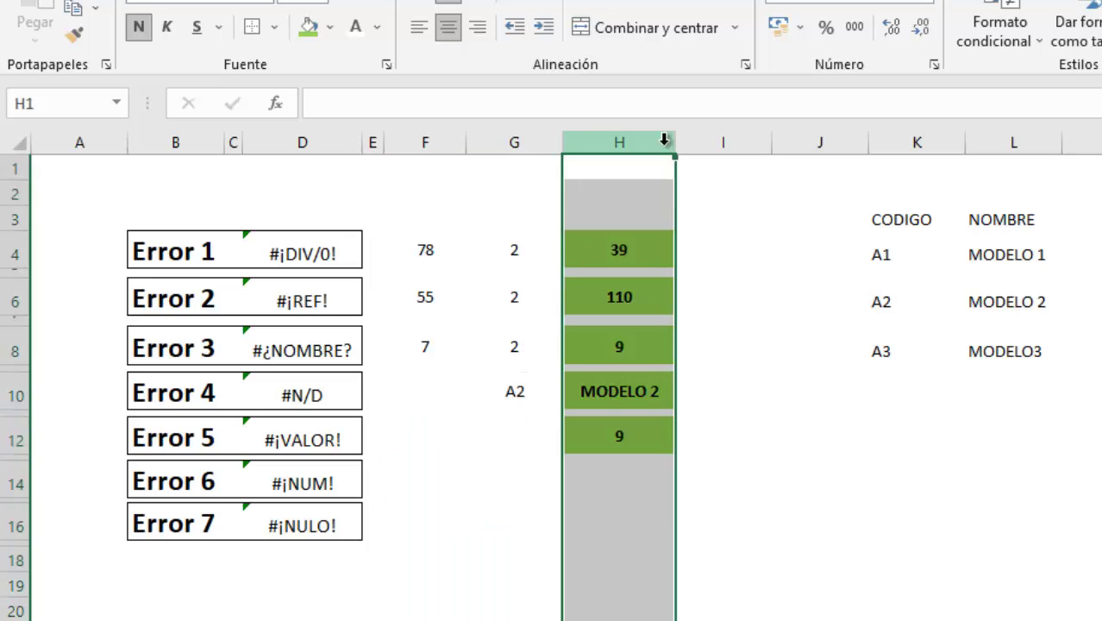
{"action": "left_click", "coordinate": [439, 507]}
{"action": "left_click", "coordinate": [427, 471]}
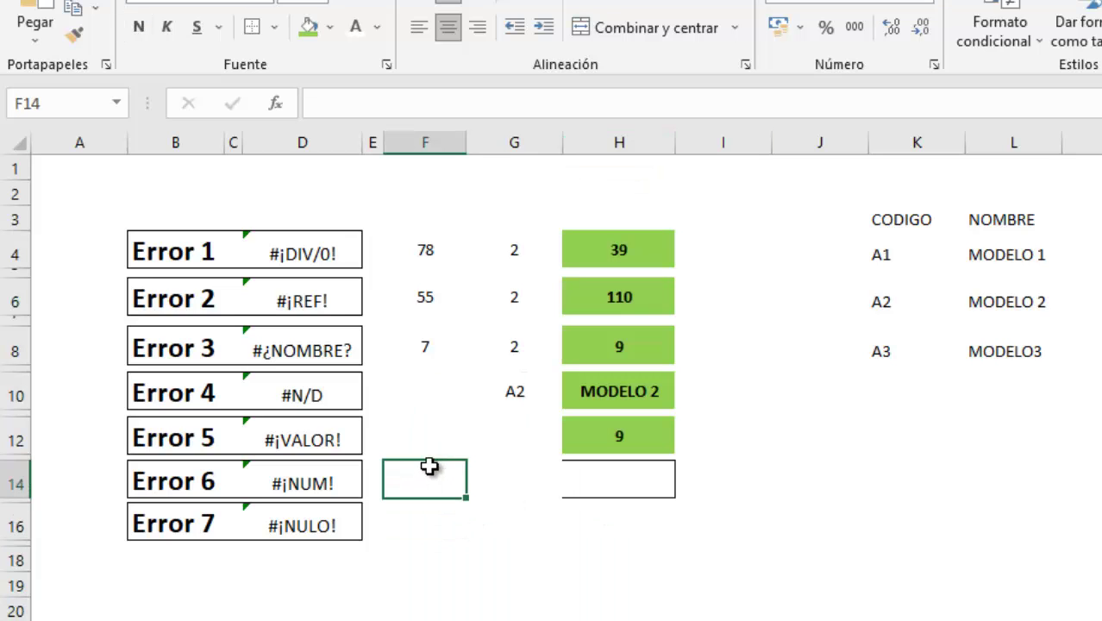
{"action": "type", "text": "78"}
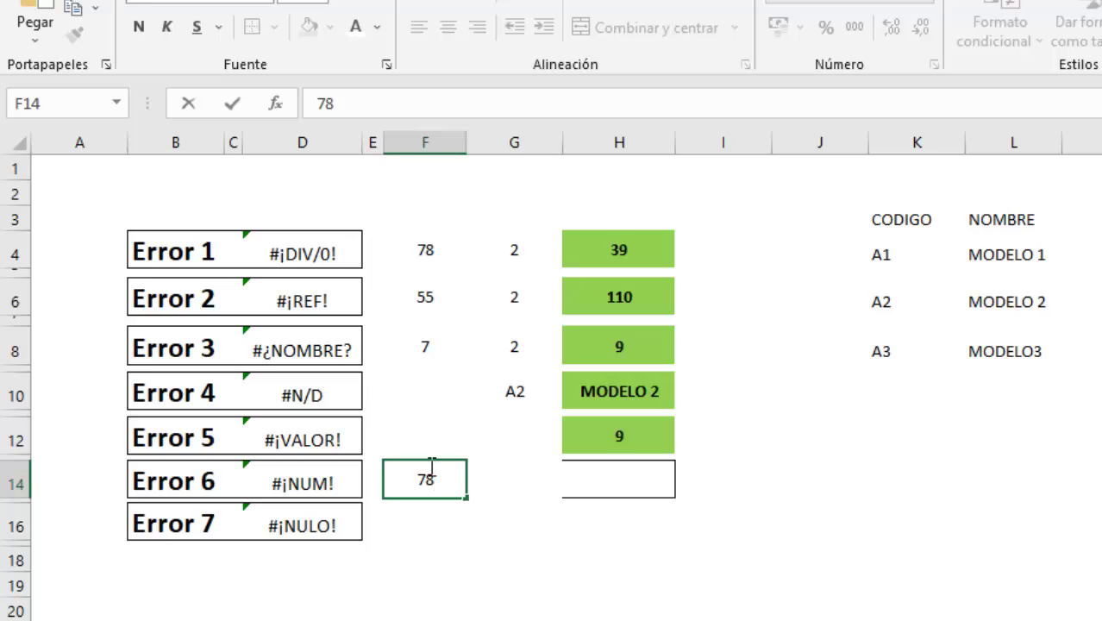
{"action": "key", "text": "Tab"}
{"action": "type", "text": "874"}
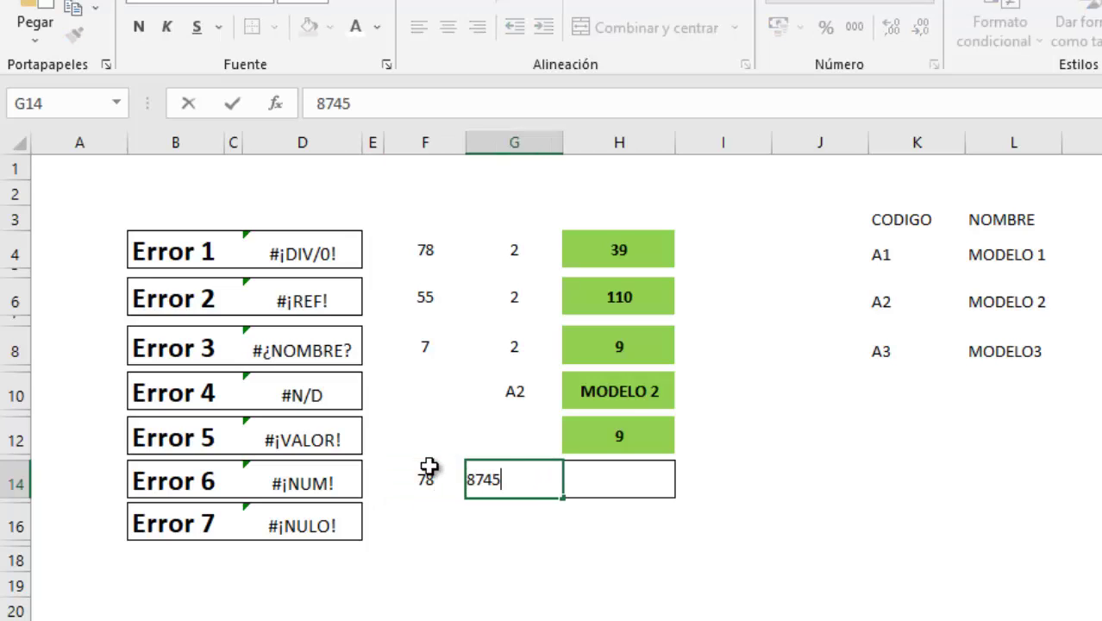
- Enter =+F14^G14 in H14, producing the #¡NUM! error
{"action": "left_click", "coordinate": [634, 475]}
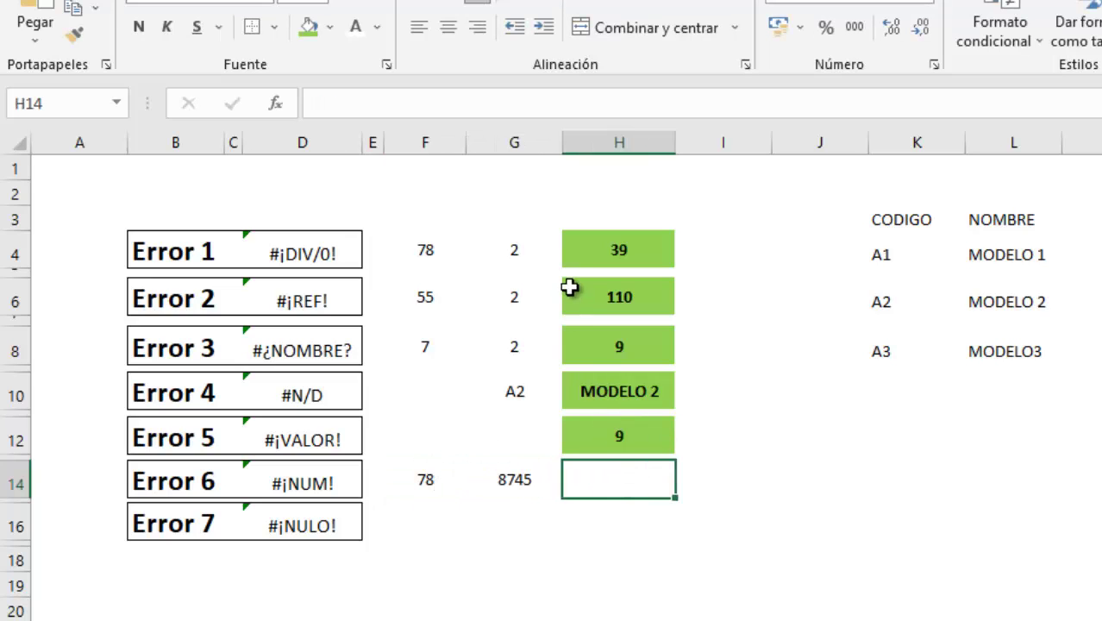
{"action": "type", "text": "+"}
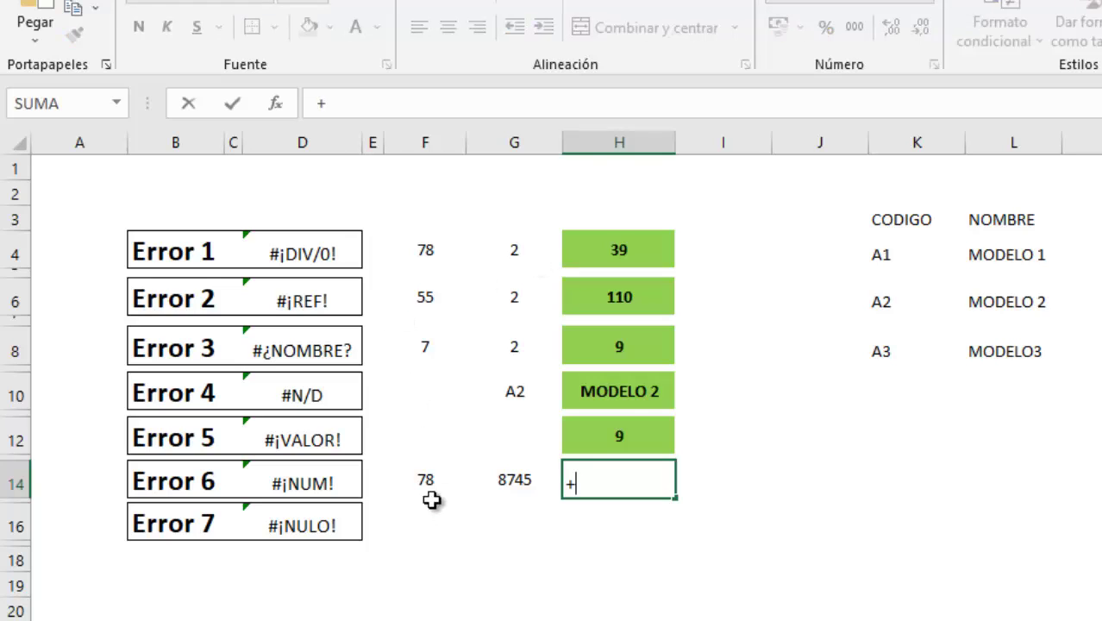
{"action": "left_click", "coordinate": [406, 480]}
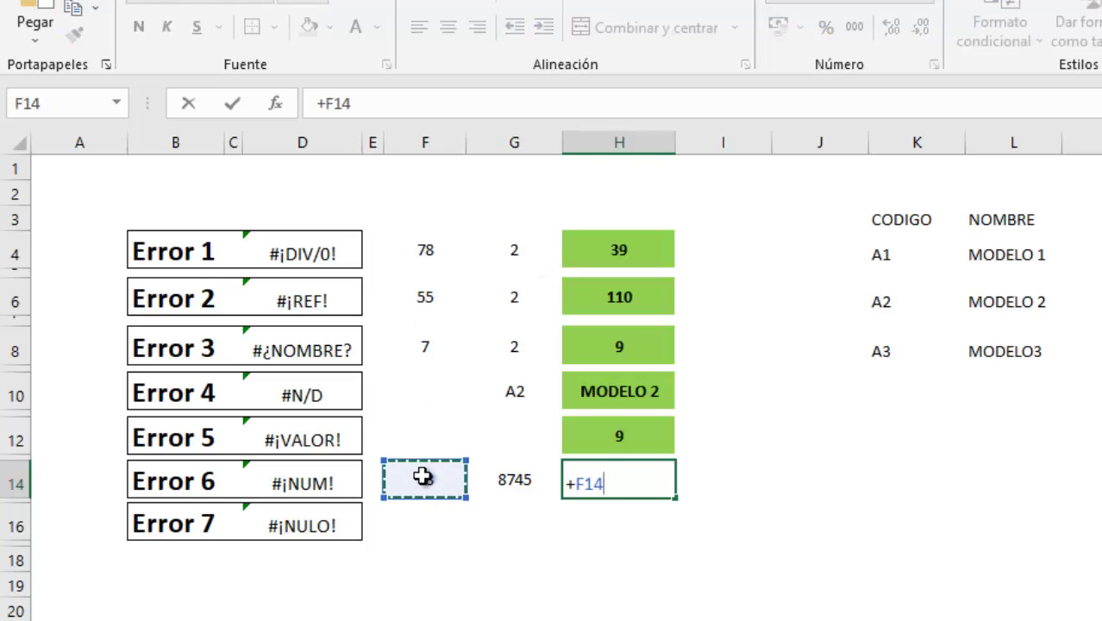
{"action": "left_click", "coordinate": [401, 102]}
{"action": "type", "text": "^"}
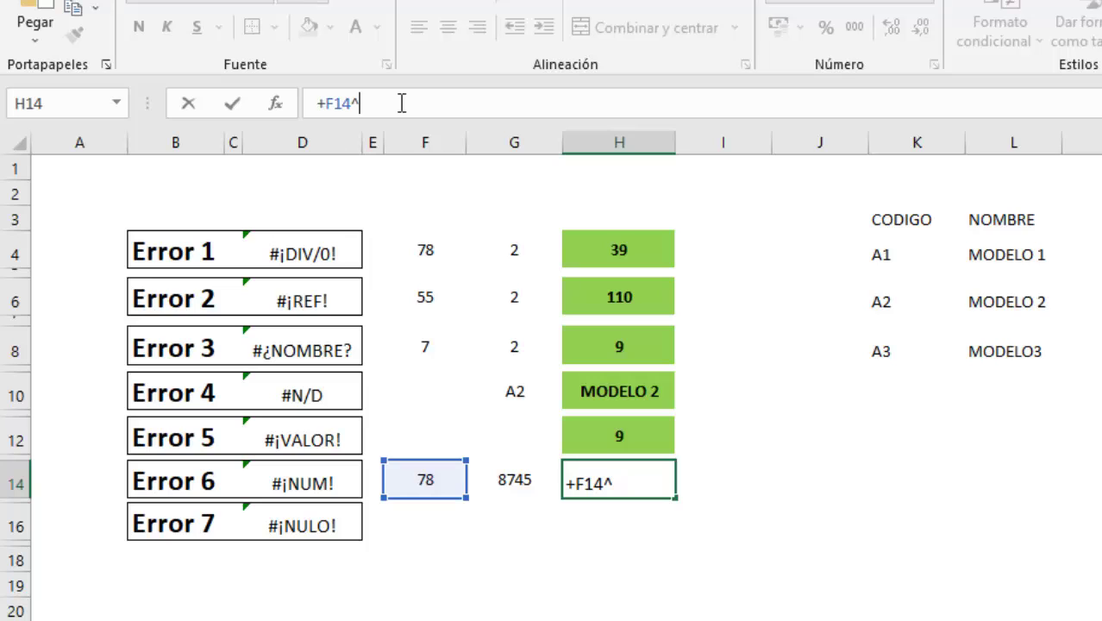
{"action": "left_click", "coordinate": [526, 477]}
{"action": "key", "text": "Return"}
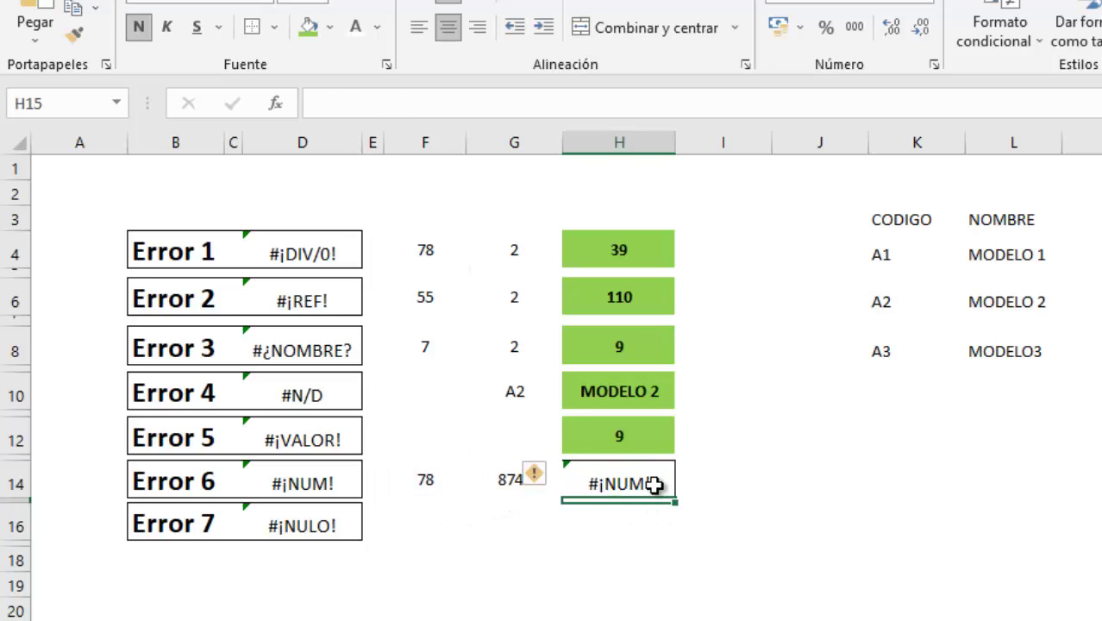
{"action": "left_click", "coordinate": [657, 485]}
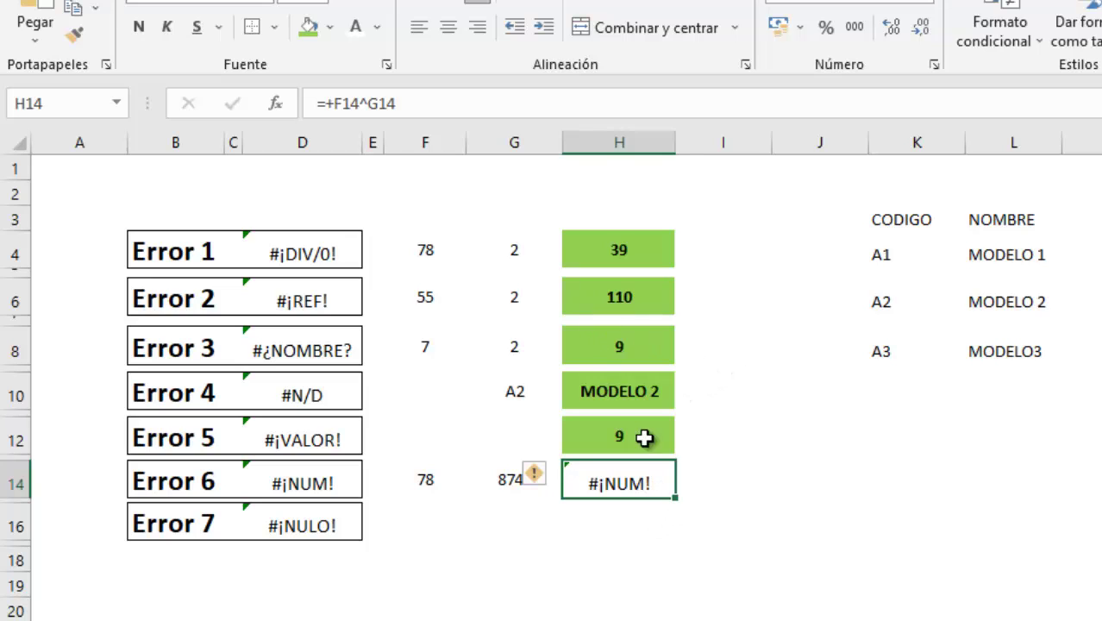
{"action": "scroll", "coordinate": [650, 461], "scroll_direction": "down", "scroll_amount": 2}
{"action": "left_click", "coordinate": [467, 510]}
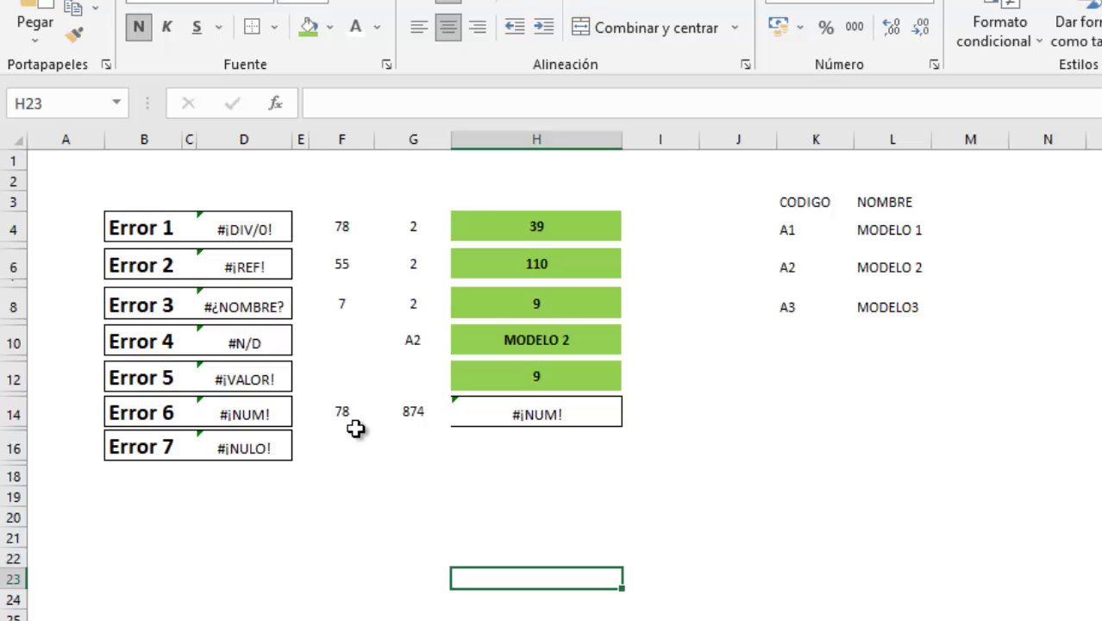
- Enter =SUMA(F16 G16) in H16 with a space between ranges, producing #¡NULO!
{"action": "left_click", "coordinate": [337, 446]}
{"action": "left_click", "coordinate": [462, 438]}
{"action": "type", "text": "="}
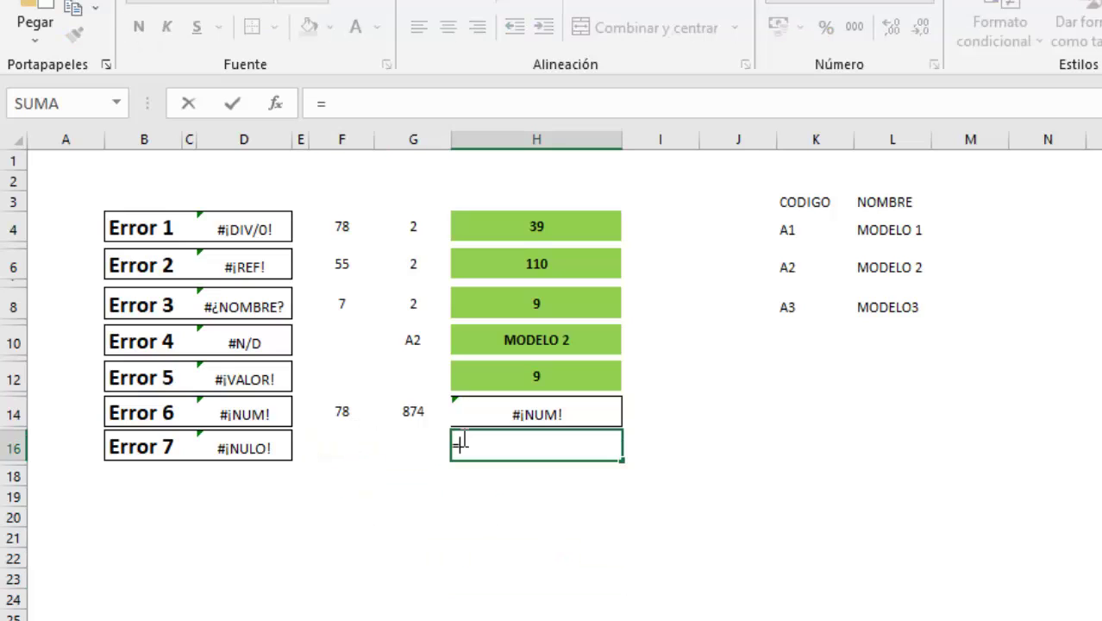
{"action": "type", "text": "SUMA(F16"}
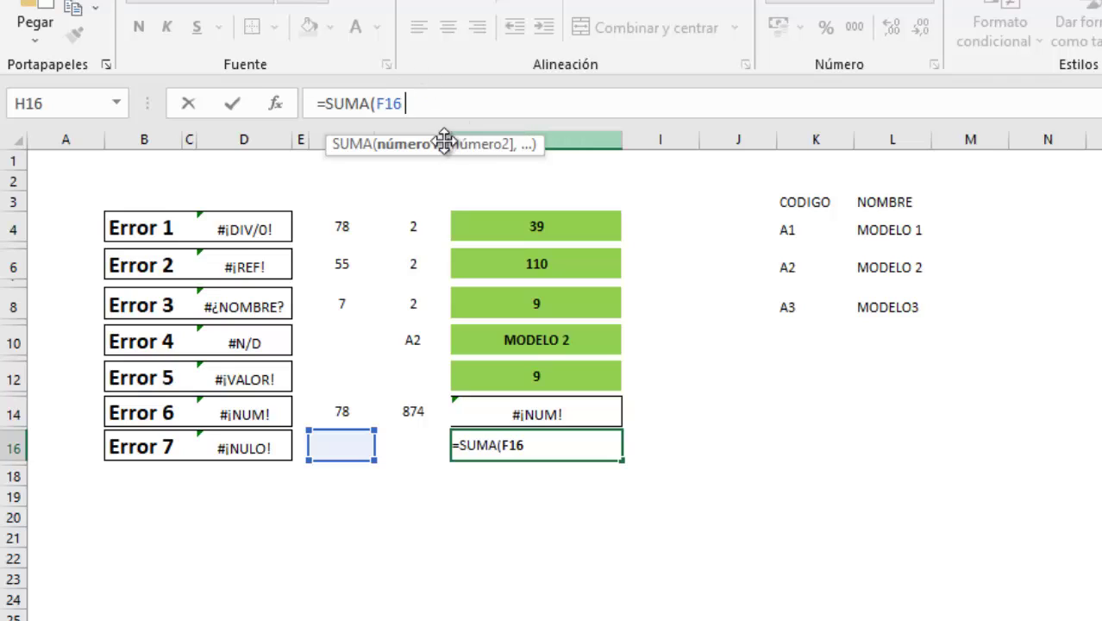
{"action": "left_click", "coordinate": [419, 438]}
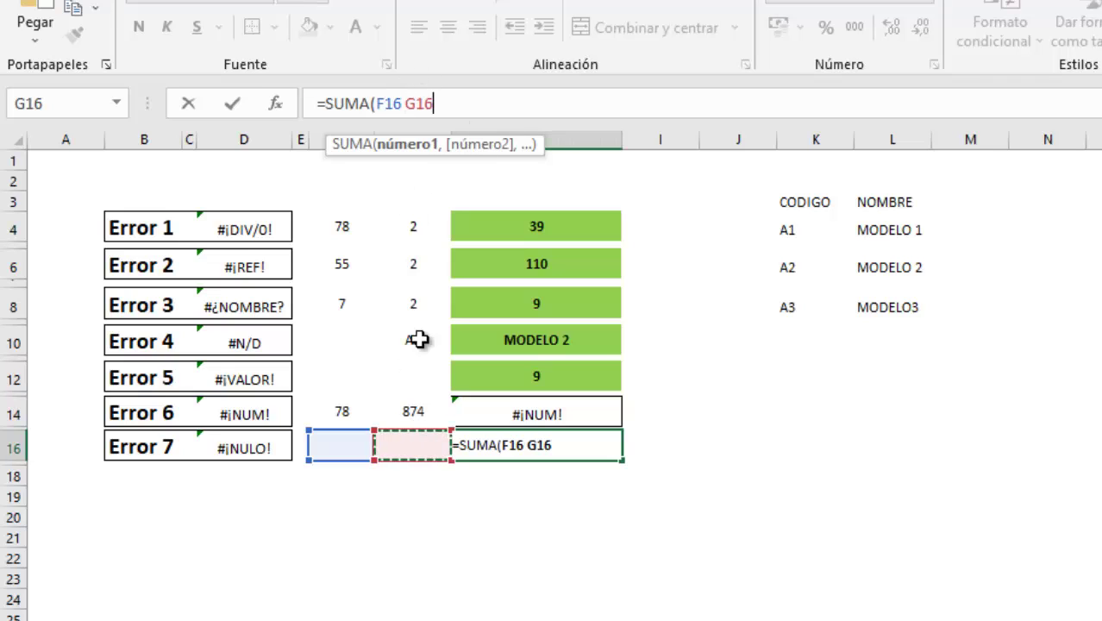
{"action": "type", "text": ")"}
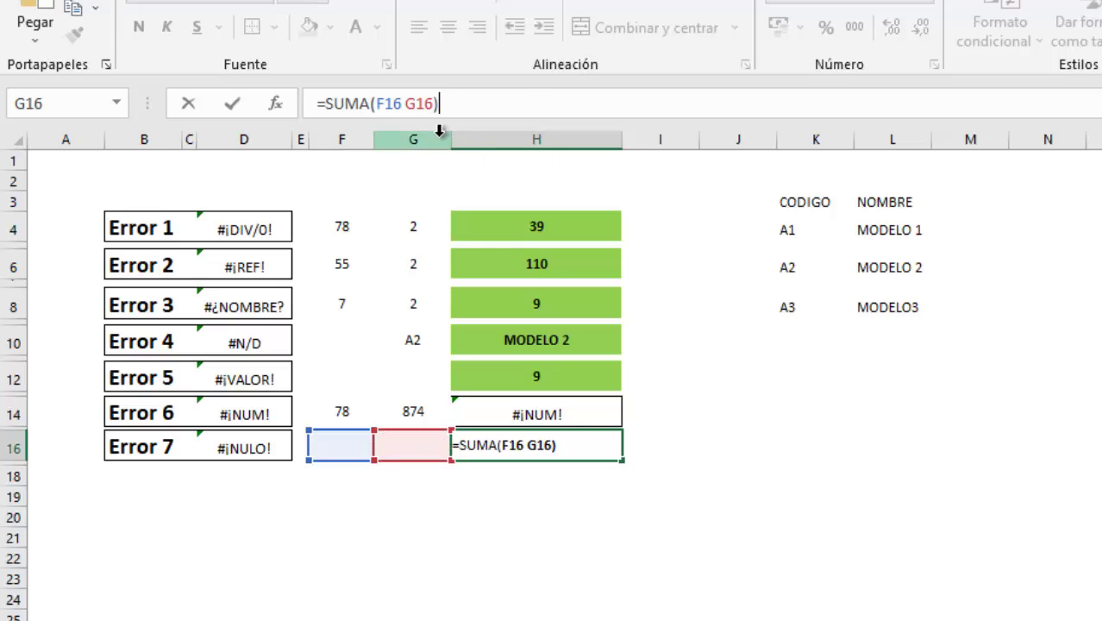
{"action": "key", "text": "Return"}
{"action": "left_click", "coordinate": [549, 445]}
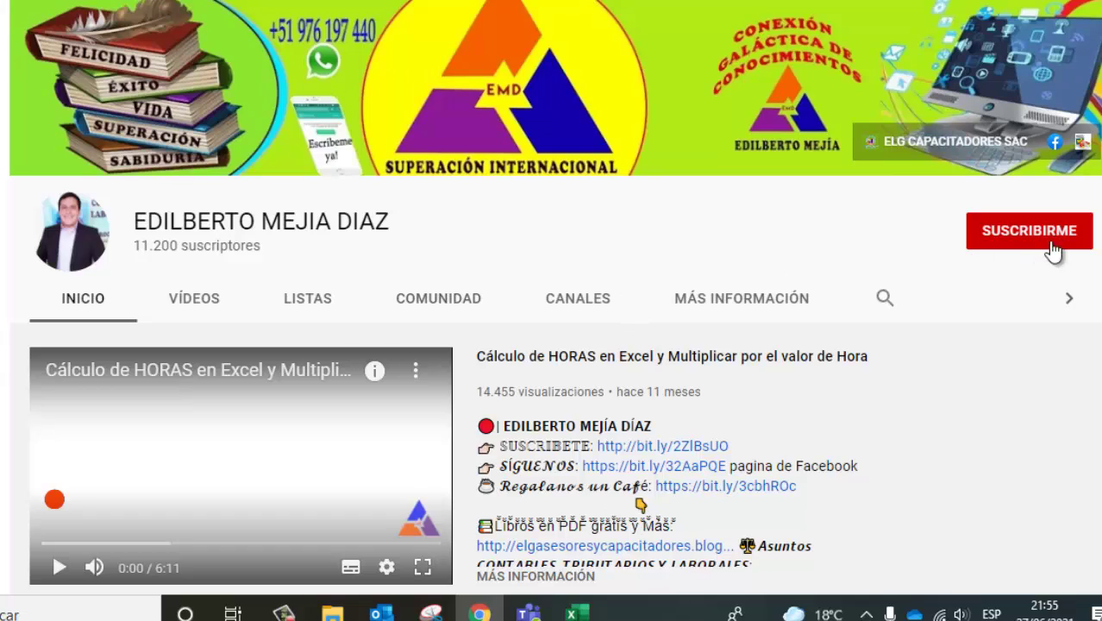
- Subscribe to the YouTube channel and set its notifications to Todas (all)
{"action": "left_click", "coordinate": [1028, 241]}
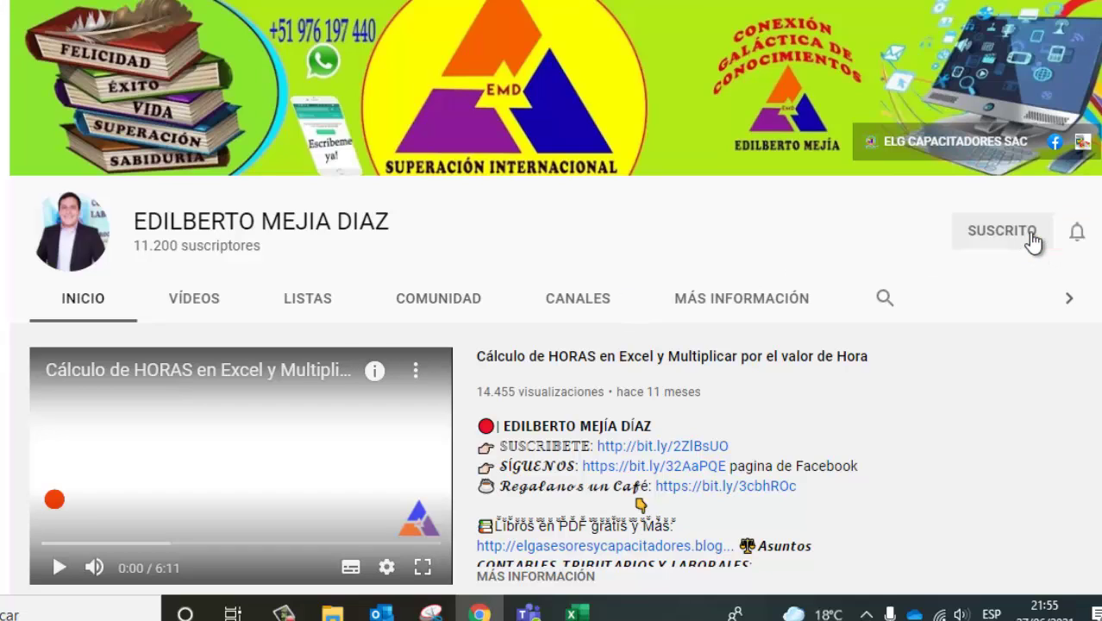
{"action": "left_click", "coordinate": [1078, 241]}
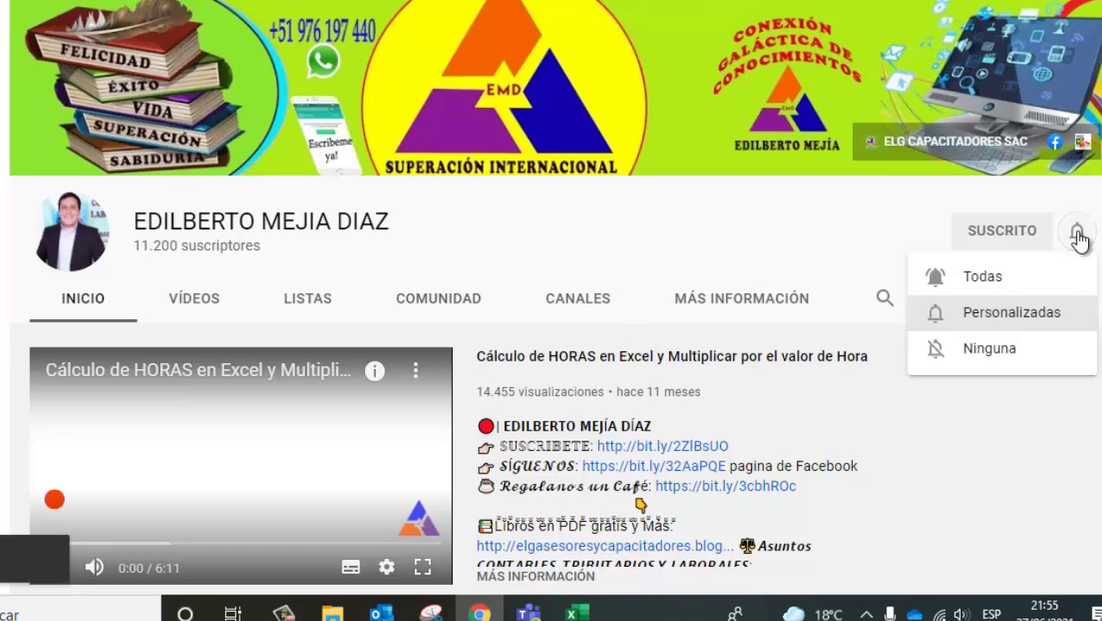
{"action": "left_click", "coordinate": [1014, 275]}
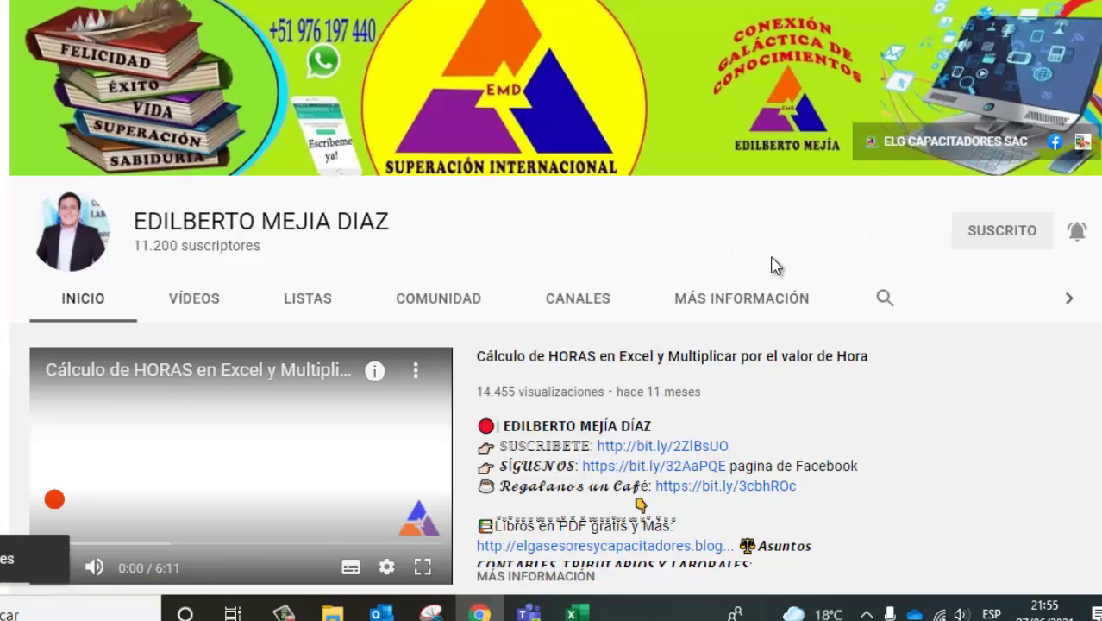